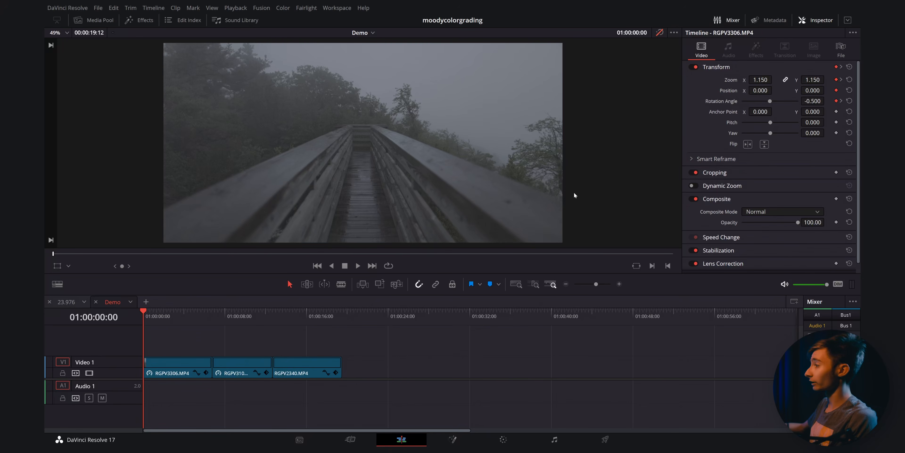
# - Switch to the Color page to grade the first clip
pyautogui.click(660, 33)
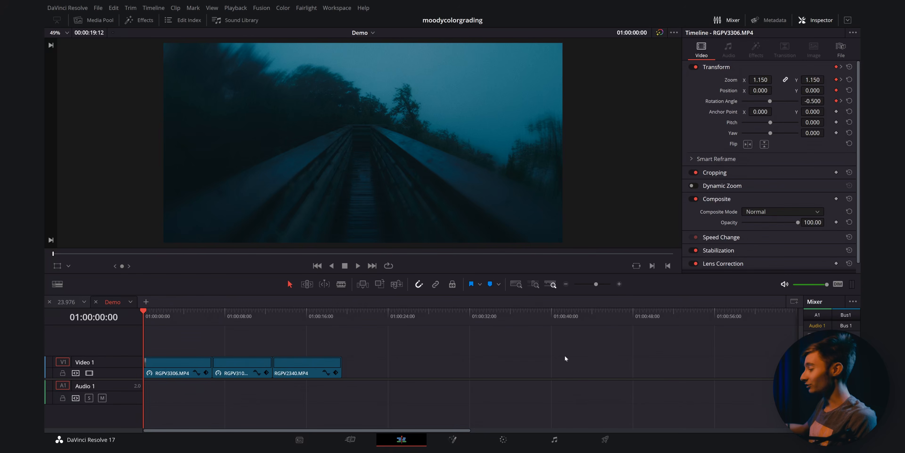
pyautogui.click(503, 439)
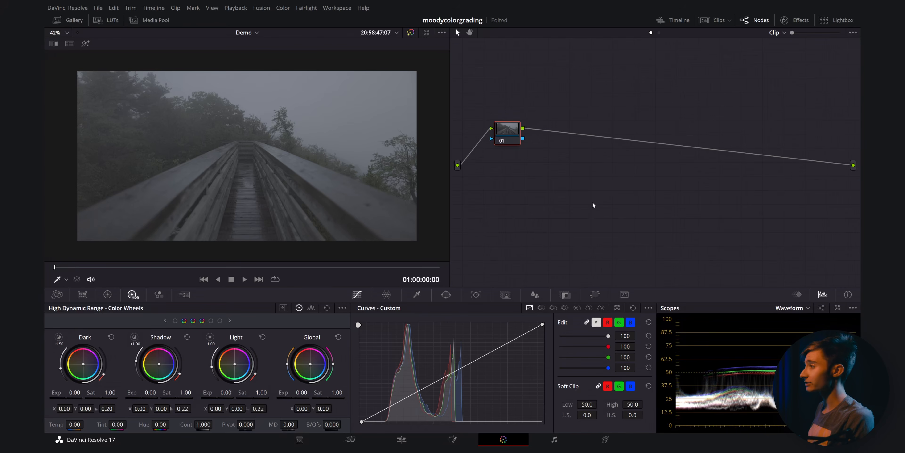
# - Add serial nodes so the node tree has seven nodes in a row
pyautogui.hotkey('alt', 's')
pyautogui.hotkey('alt', 's')
pyautogui.hotkey('alt', 's')
pyautogui.hotkey('alt', 's')
pyautogui.hotkey('alt', 's')
pyautogui.hotkey('alt', 's')
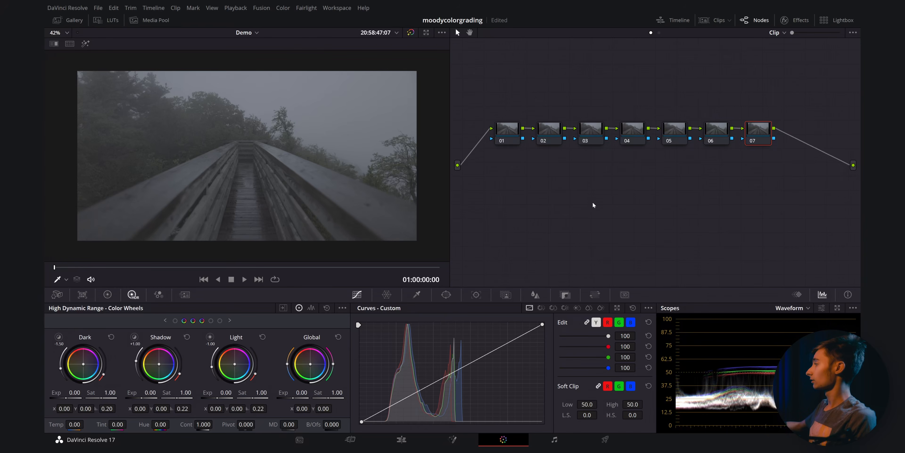
# - Select the fifth node and label it CST
pyautogui.hotkey('shift', 'Home')
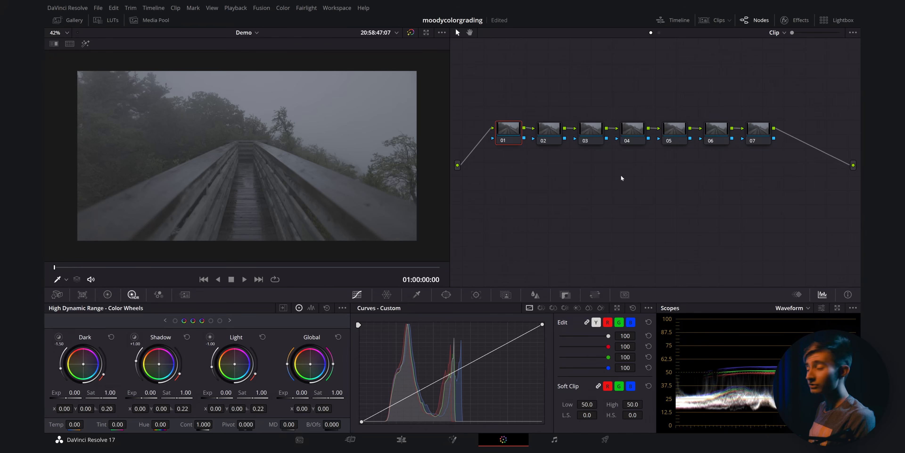
pyautogui.click(670, 133)
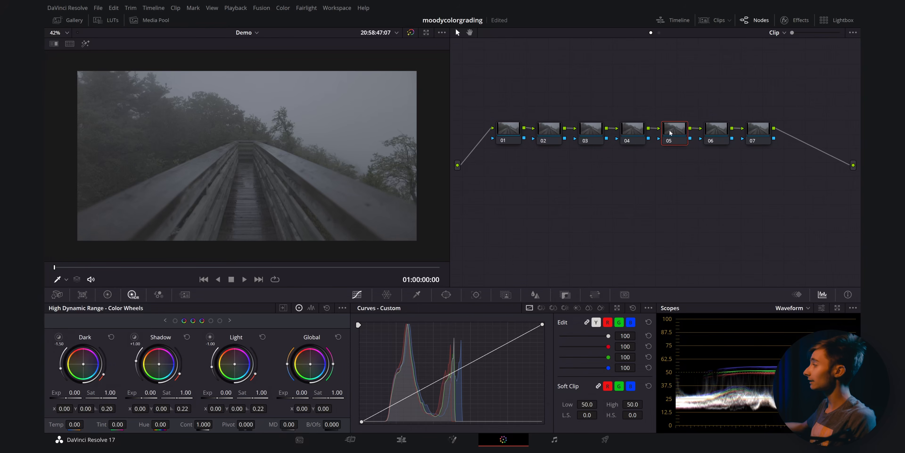
pyautogui.rightClick(679, 133)
pyautogui.click(687, 146)
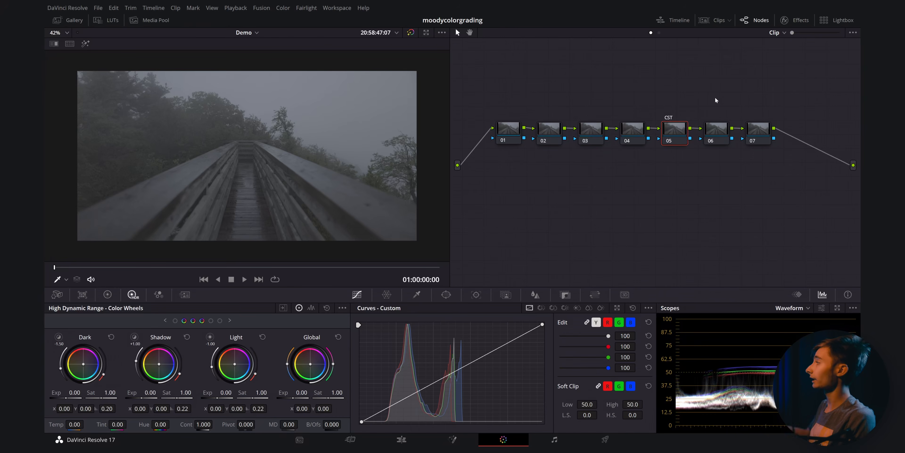
# - Search the effects library for color and apply Color Space Transform to the CST node
pyautogui.click(784, 20)
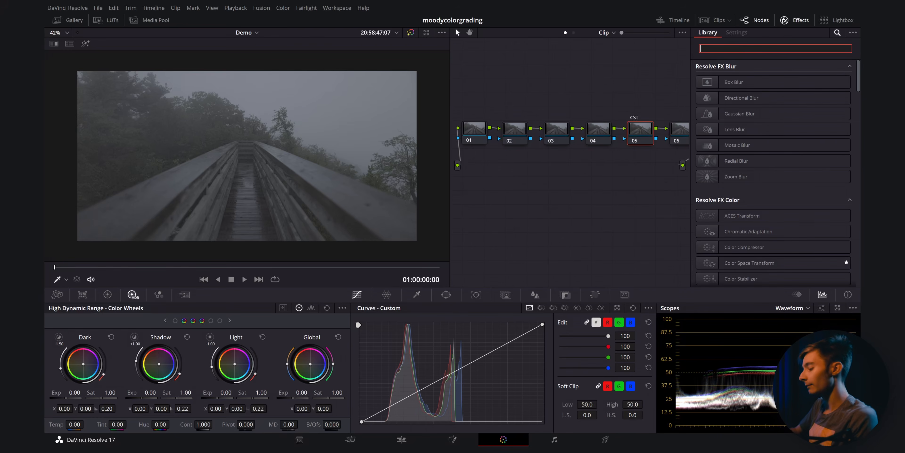
pyautogui.write('color')
pyautogui.moveTo(741, 98); pyautogui.dragTo(640, 130)
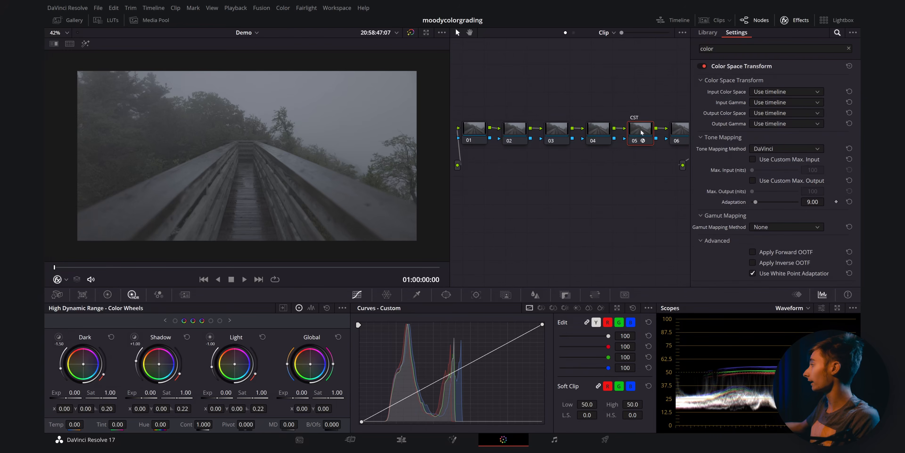
# - Set the transform's input color space to Canon Cinema Gamut and input gamma to Canon Log 3
pyautogui.click(768, 92)
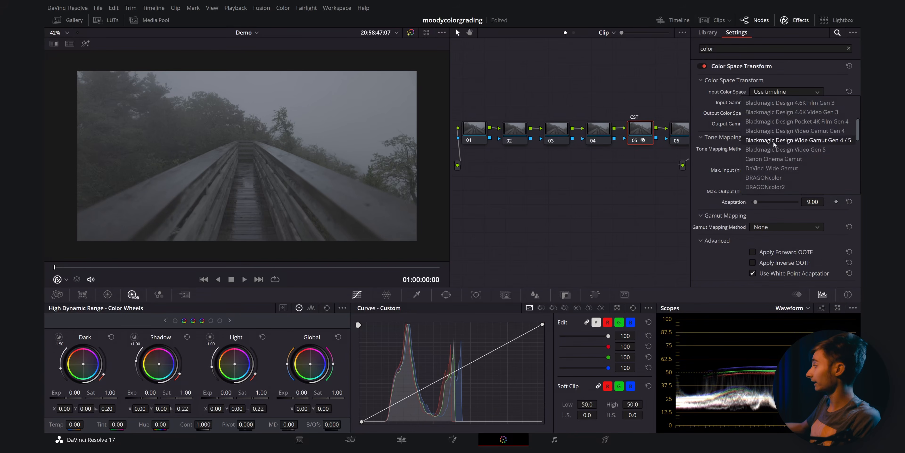
pyautogui.click(769, 165)
pyautogui.click(776, 102)
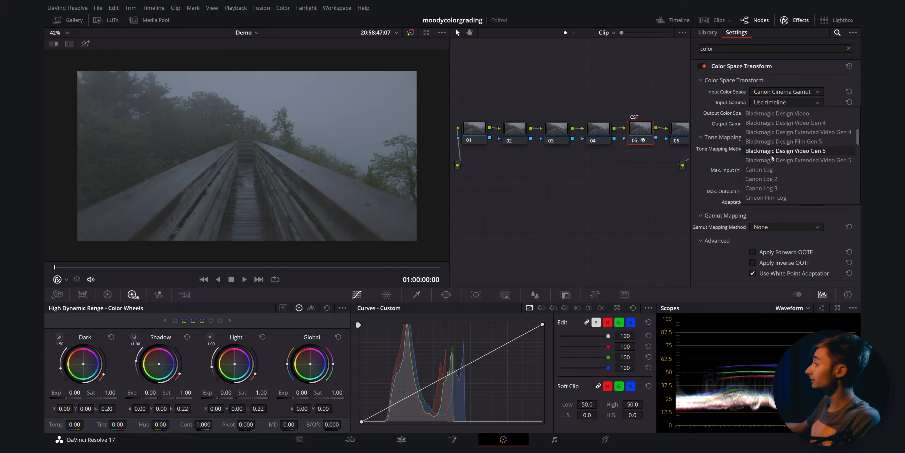
pyautogui.click(759, 181)
# - Set the transform's output color space to Rec.709 and output gamma to Cineon Film Log
pyautogui.click(773, 113)
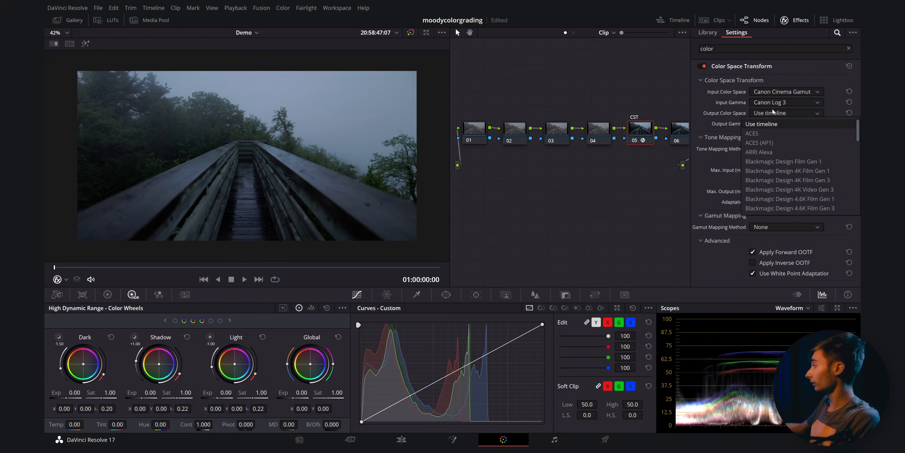
pyautogui.scroll(-8, 771, 143)
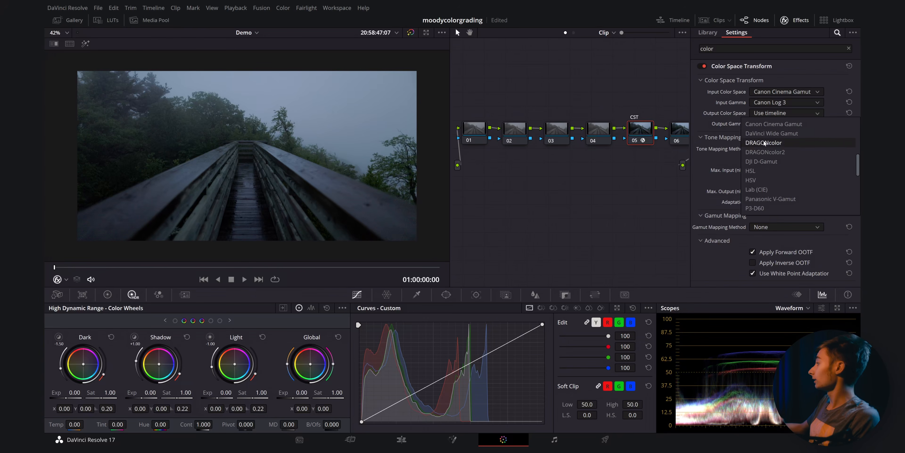
pyautogui.click(775, 124)
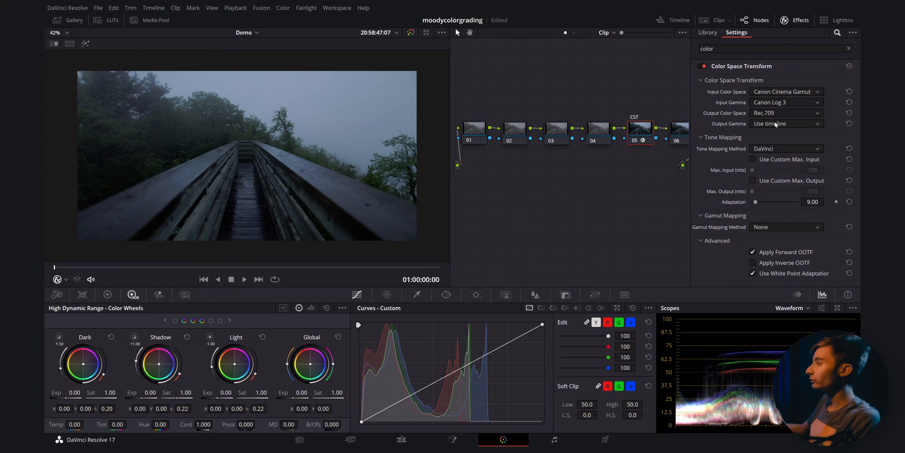
pyautogui.click(775, 124)
pyautogui.scroll(-5, 783, 139)
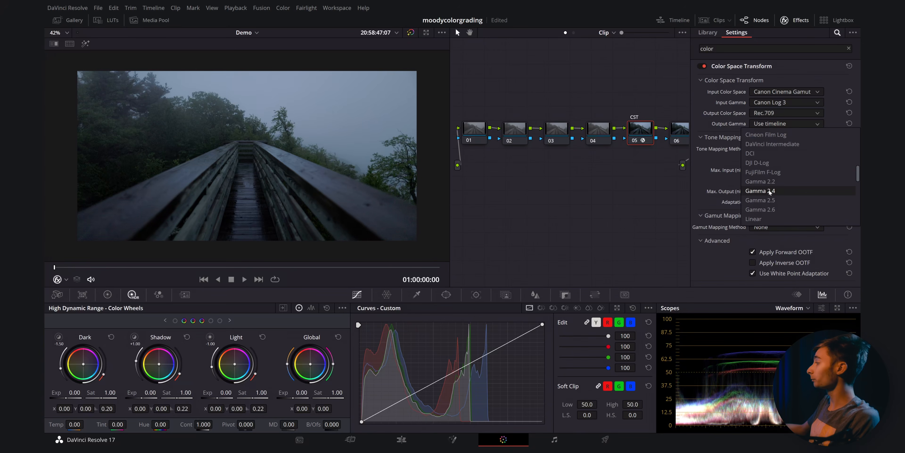
pyautogui.click(772, 136)
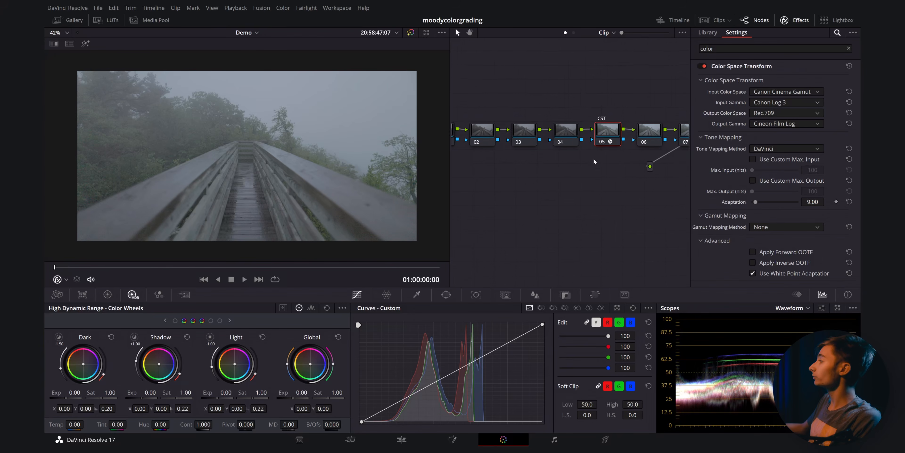
# - Apply the Film Looks LUT Rec709 Kodak 2383 D65 to the sixth node
pyautogui.rightClick(637, 132)
pyautogui.moveTo(654, 229)
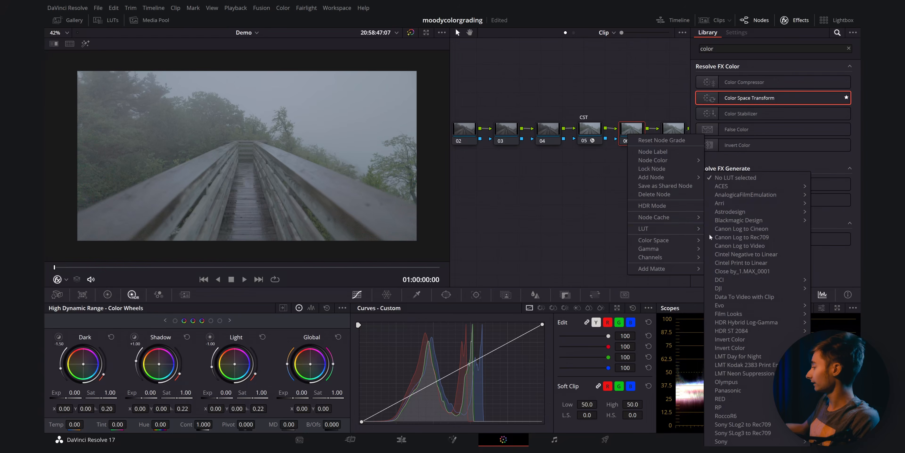
pyautogui.moveTo(730, 313)
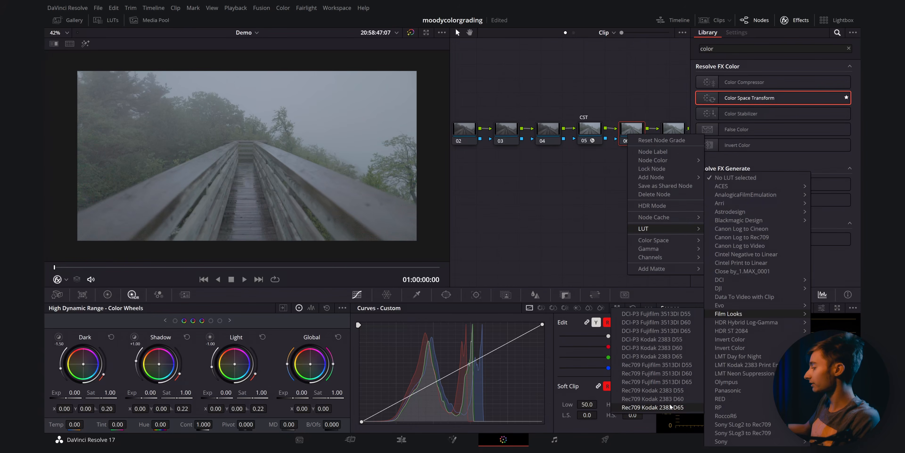
pyautogui.click(682, 407)
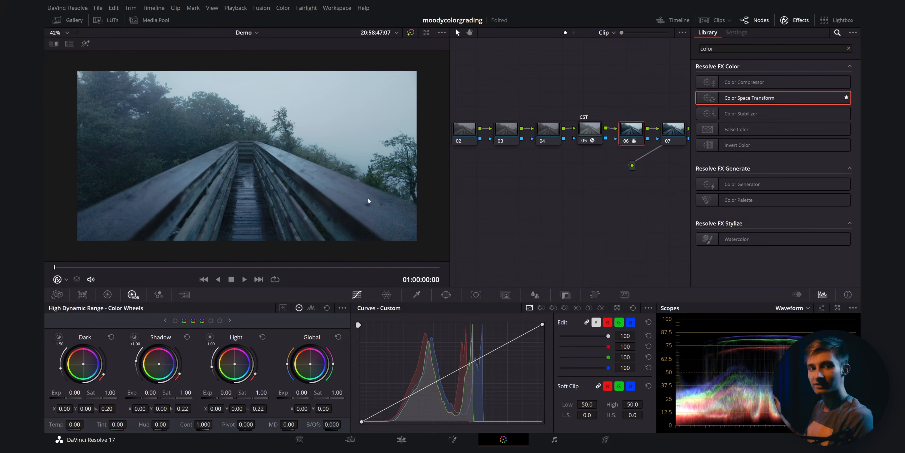
# - Label the sixth node LUT
pyautogui.rightClick(628, 136)
pyautogui.click(644, 150)
pyautogui.rightClick(641, 141)
pyautogui.click(665, 158)
pyautogui.write('LUT')
pyautogui.press('Return')
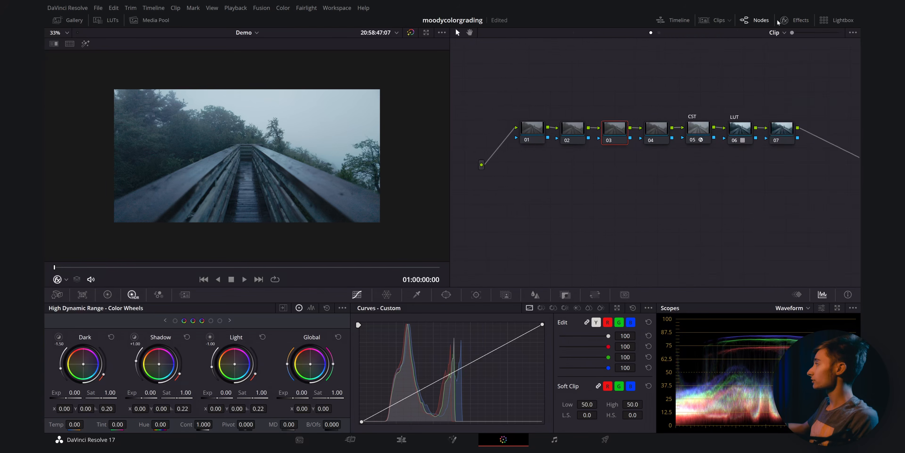
# - Close the effects library and label the third node as the base balance node
pyautogui.click(795, 20)
pyautogui.click(795, 20)
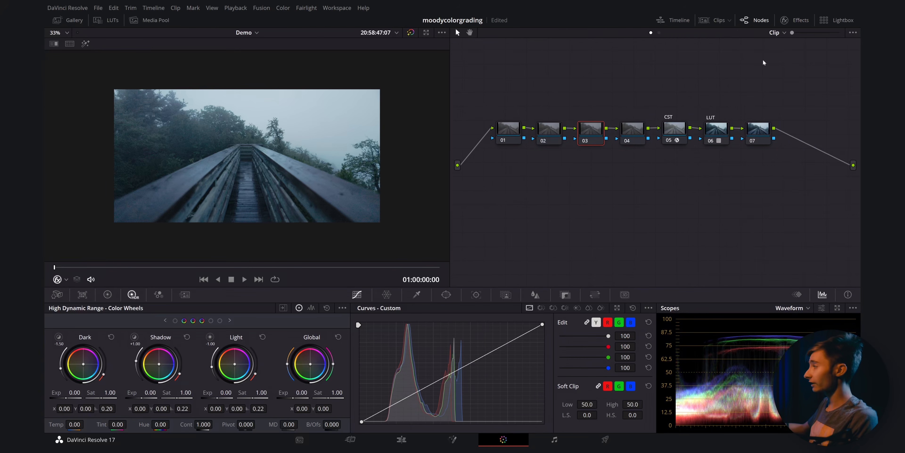
pyautogui.rightClick(593, 132)
pyautogui.click(620, 148)
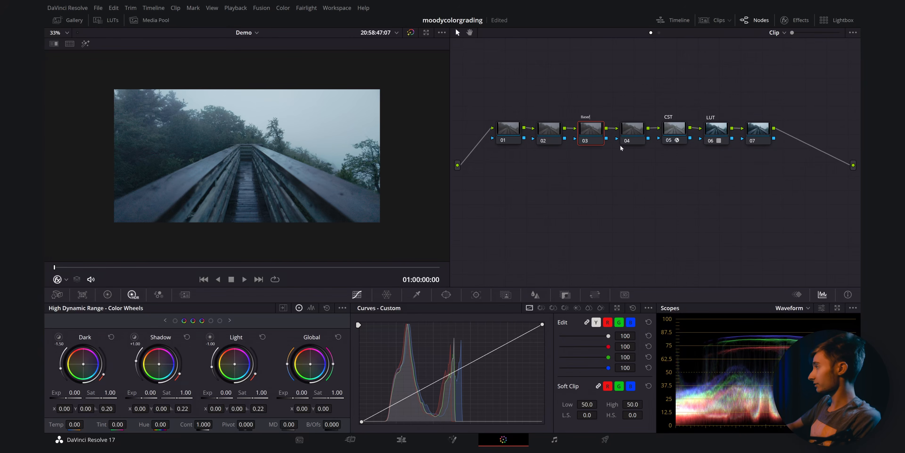
pyautogui.press('Return')
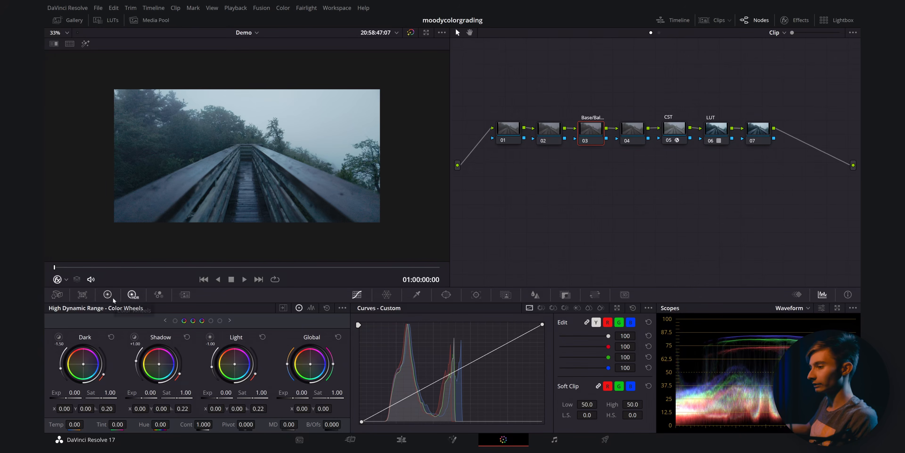
# - Select the LUT node and toggle it off and on to compare the image with and without it
pyautogui.click(107, 294)
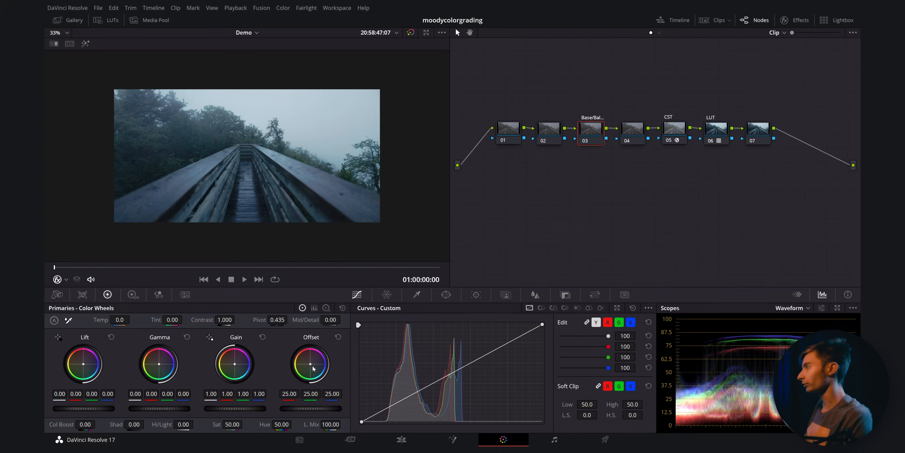
pyautogui.click(719, 129)
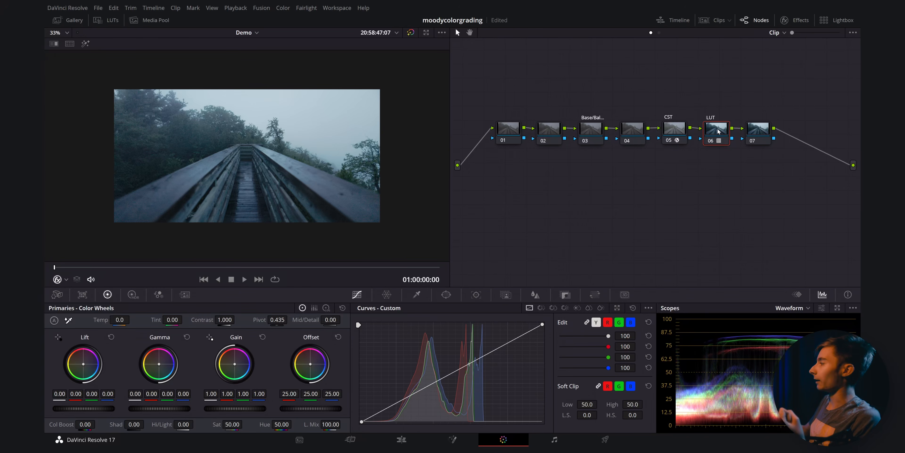
pyautogui.hotkey('ctrl', 'd')
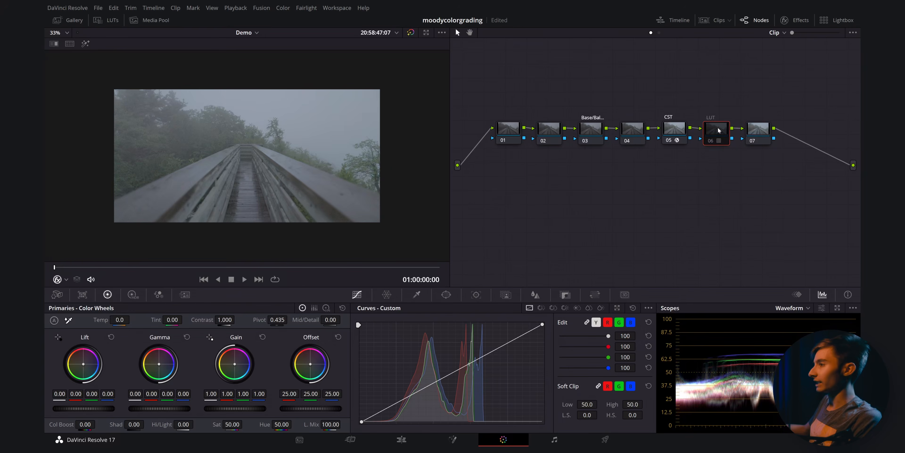
pyautogui.hotkey('ctrl', 'd')
pyautogui.hotkey('ctrl', 'd')
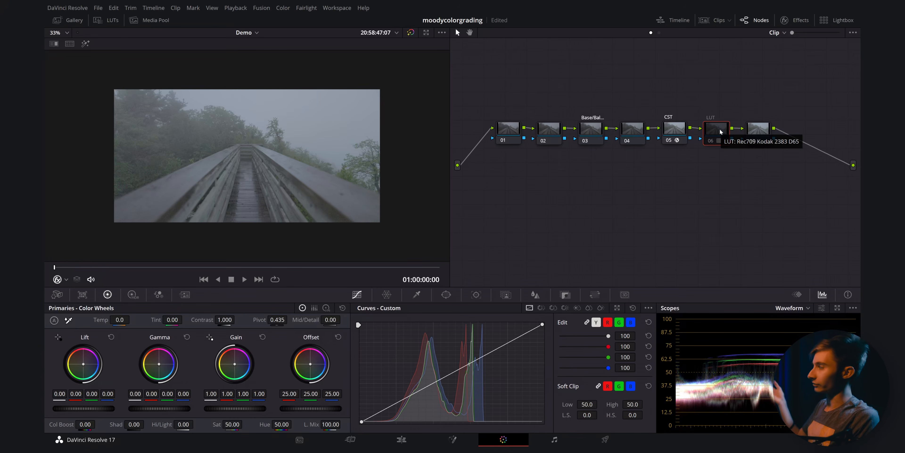
pyautogui.hotkey('ctrl', 'd')
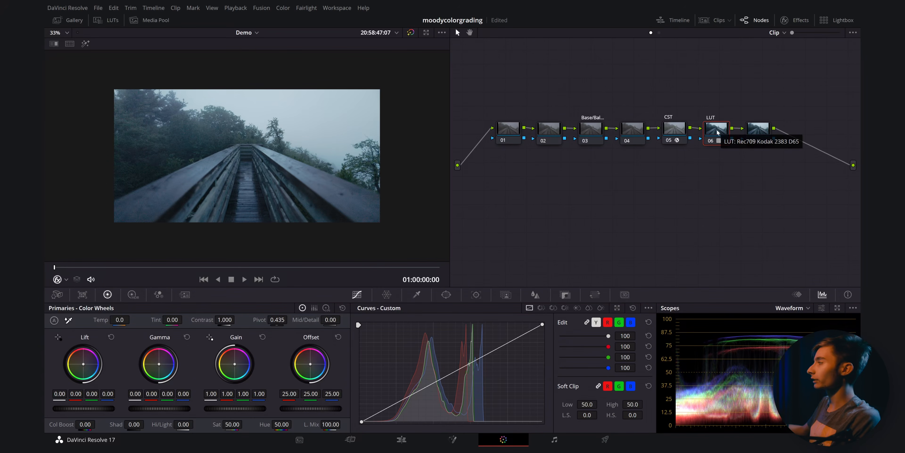
# - Select the base balance node and show the HDR color wheels
pyautogui.click(588, 133)
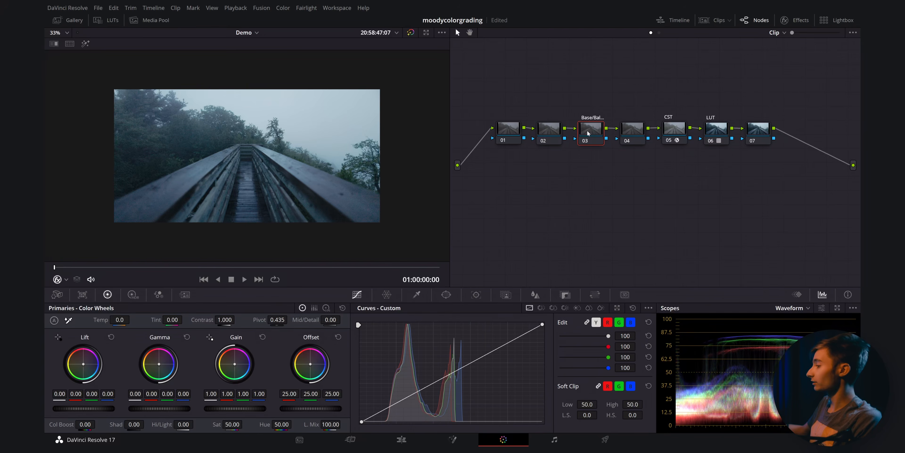
pyautogui.click(134, 296)
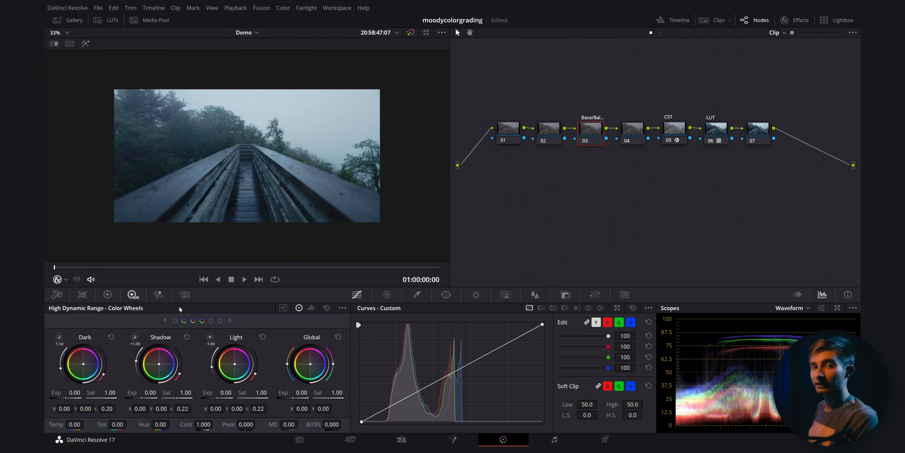
# - Zoom and pan around the viewer to inspect the graded image
pyautogui.scroll(10, 215, 251)
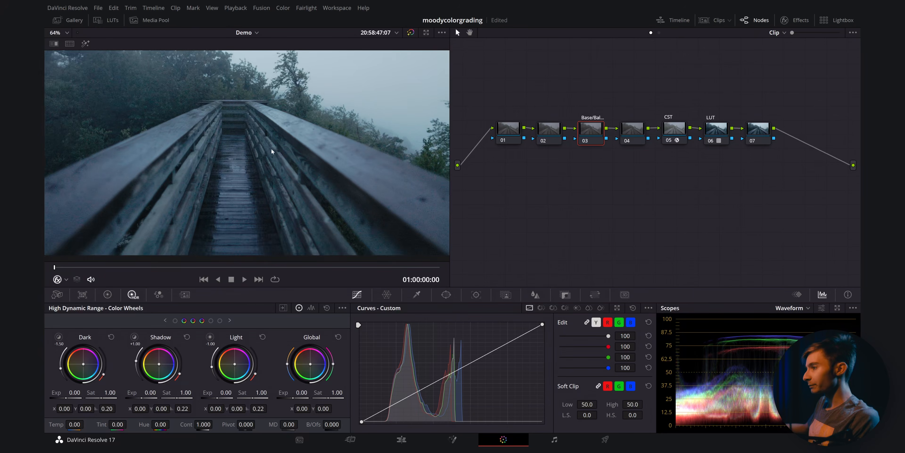
pyautogui.scroll(-6, 224, 117)
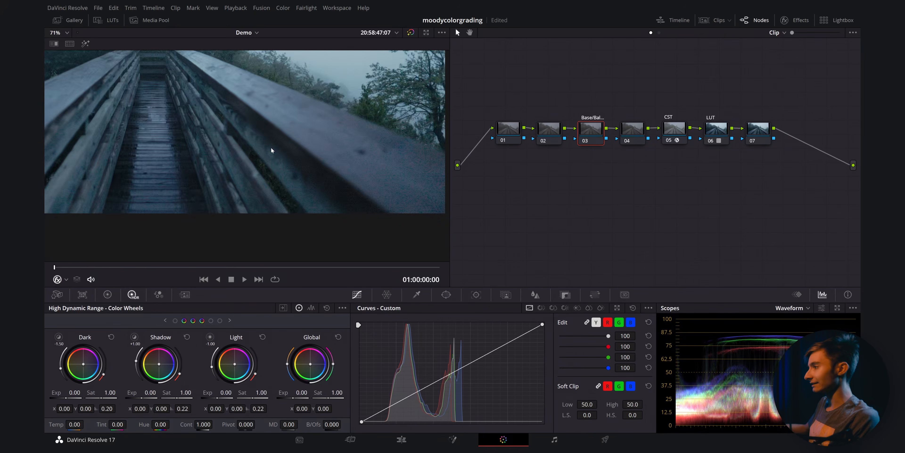
pyautogui.moveTo(256, 166); pyautogui.dragTo(285, 186)
pyautogui.scroll(-3, 279, 168)
pyautogui.moveTo(253, 145); pyautogui.dragTo(272, 160)
pyautogui.scroll(3, 287, 164)
pyautogui.scroll(-2, 290, 161)
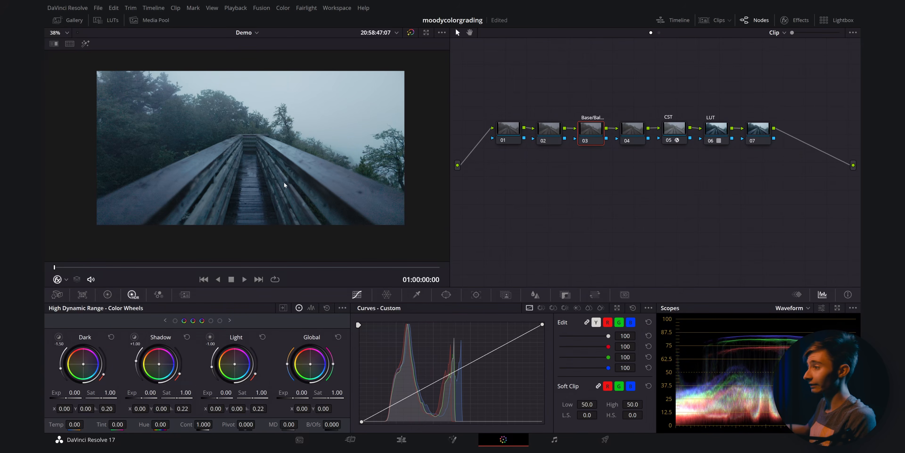
pyautogui.scroll(1, 285, 187)
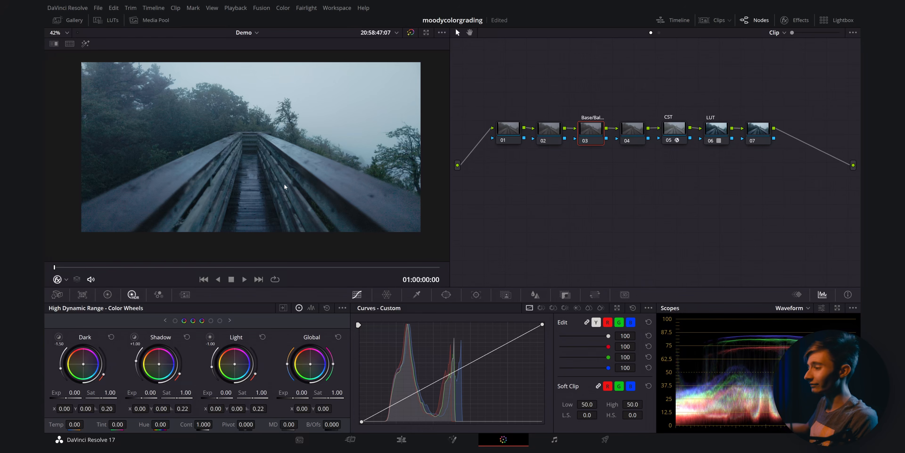
# - Set the HDR color wheels' color space to Canon Cinema Gamut and gamma to Canon Log 3
pyautogui.click(343, 307)
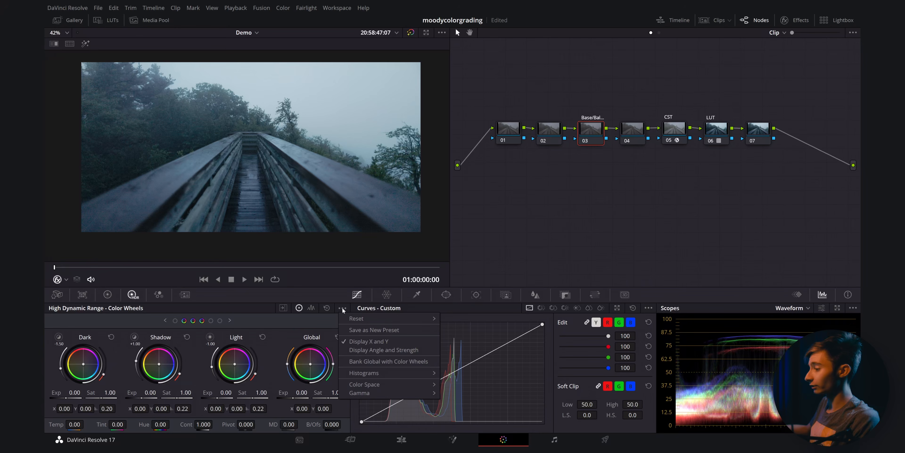
pyautogui.moveTo(359, 383)
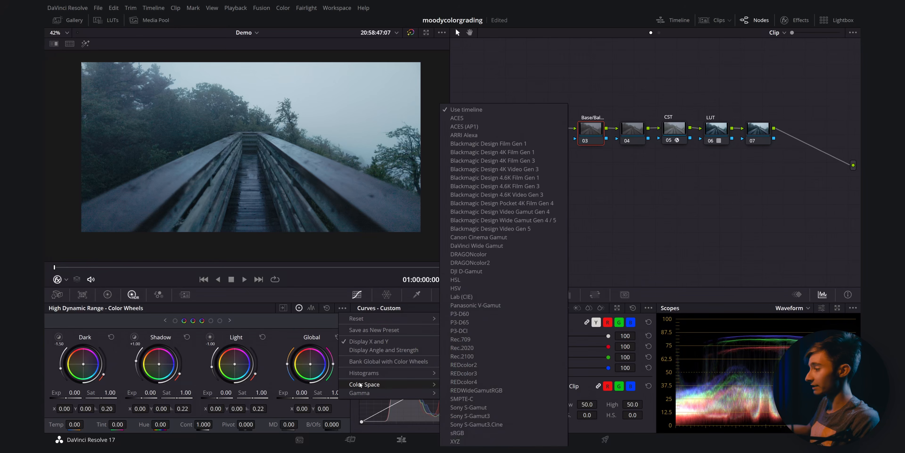
pyautogui.click(480, 237)
pyautogui.click(343, 307)
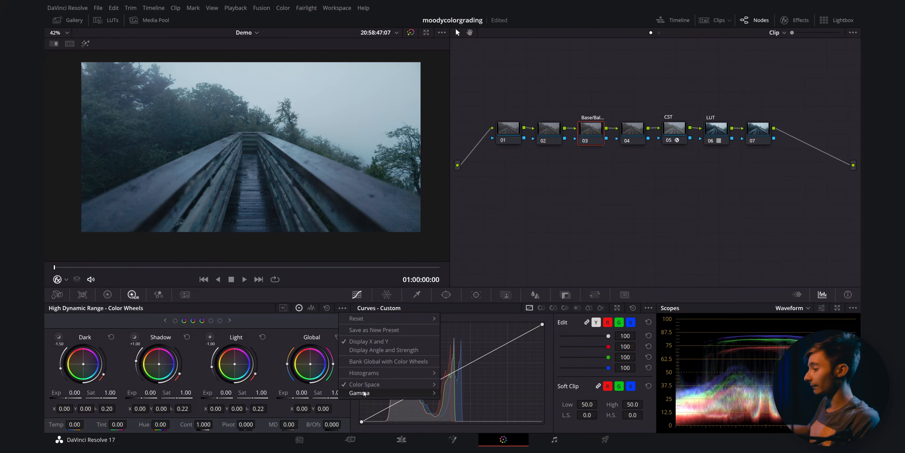
pyautogui.moveTo(365, 393)
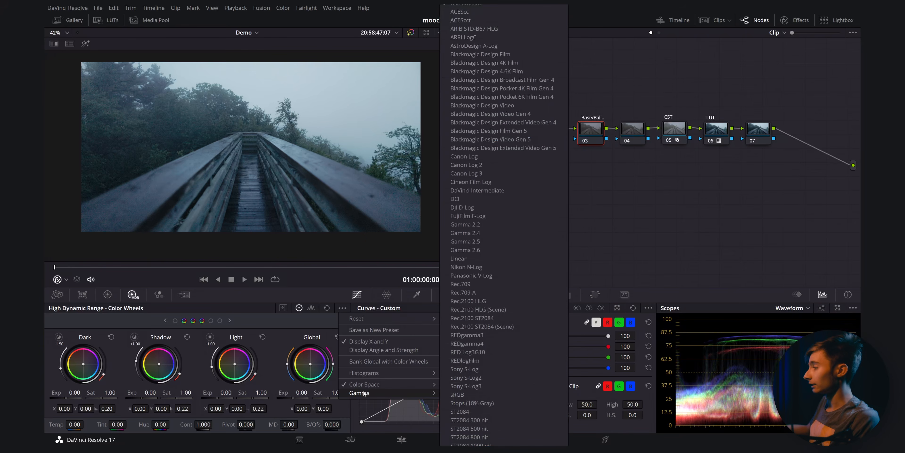
pyautogui.click(486, 174)
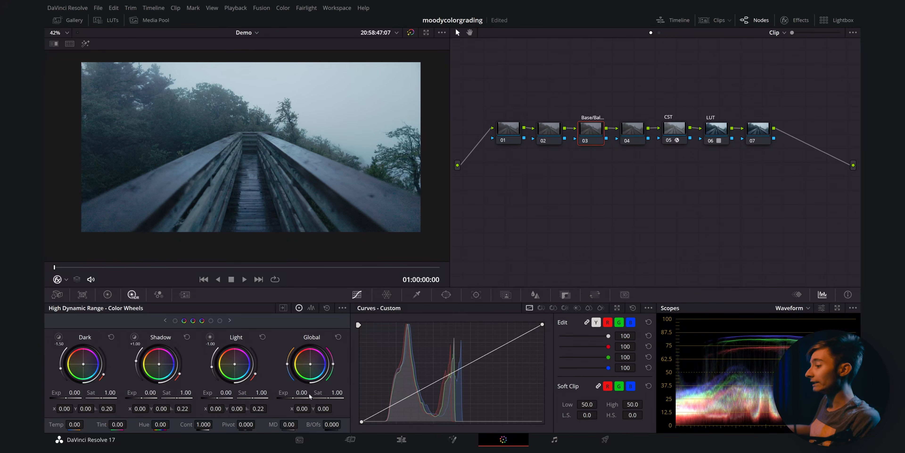
# - Lower the global exposure in the HDR wheels to -1.79 for a darker, moodier image
pyautogui.moveTo(301, 393); pyautogui.dragTo(267, 392)
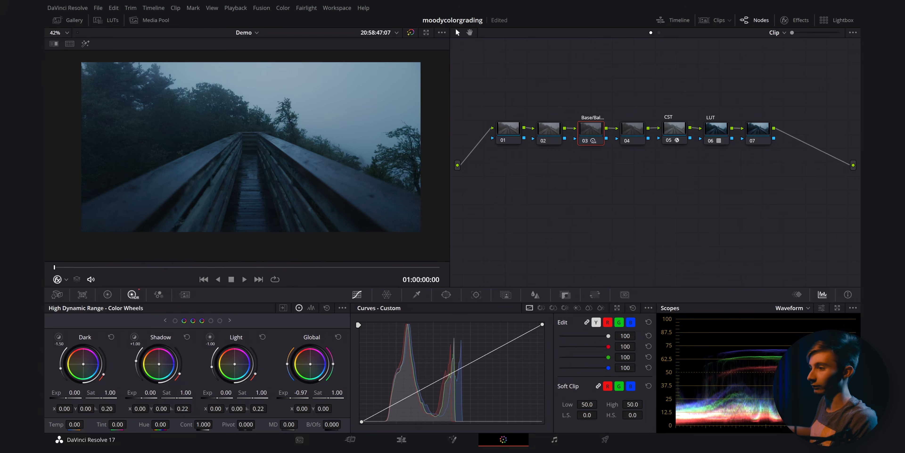
pyautogui.doubleClick(306, 397)
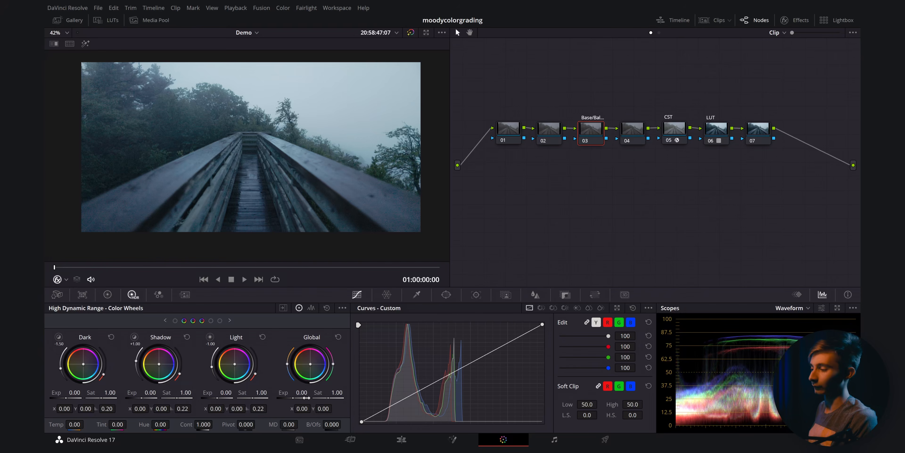
pyautogui.doubleClick(306, 393)
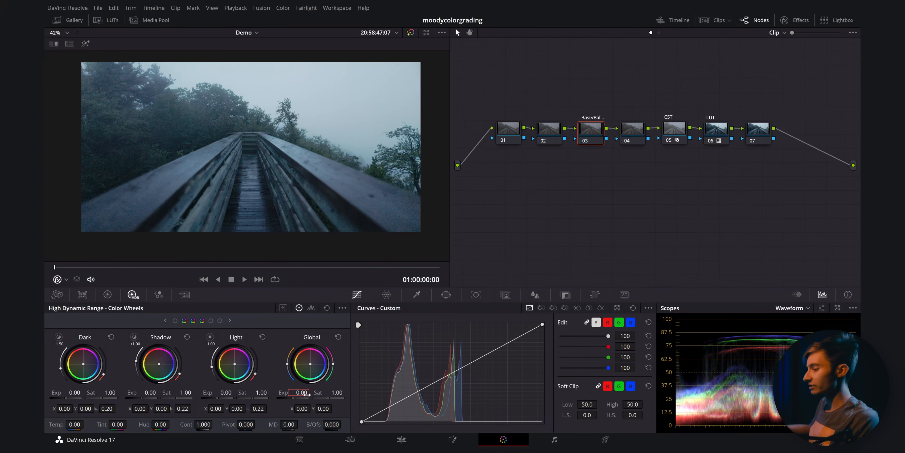
pyautogui.moveTo(297, 392); pyautogui.dragTo(233, 393)
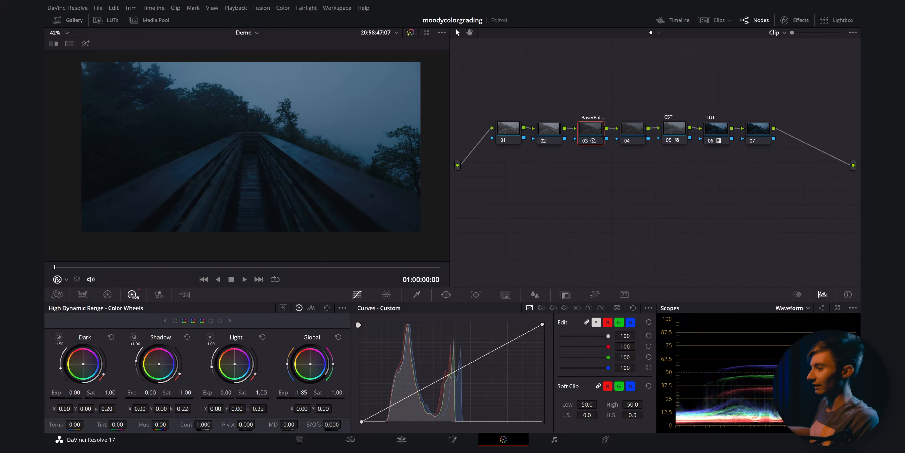
pyautogui.moveTo(233, 392); pyautogui.dragTo(228, 393)
pyautogui.moveTo(300, 392); pyautogui.dragTo(306, 392)
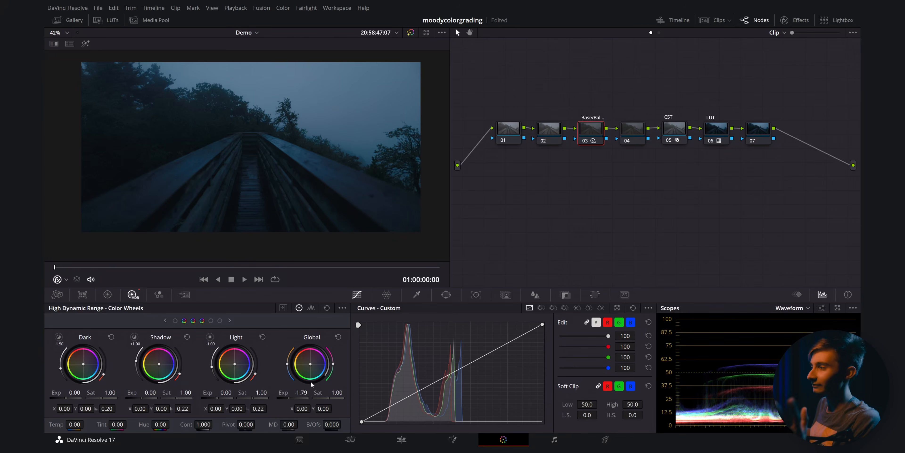
# - Save the project and toggle all grades off and on to compare against the original footage
pyautogui.scroll(2, 268, 192)
pyautogui.hotkey('ctrl', 's')
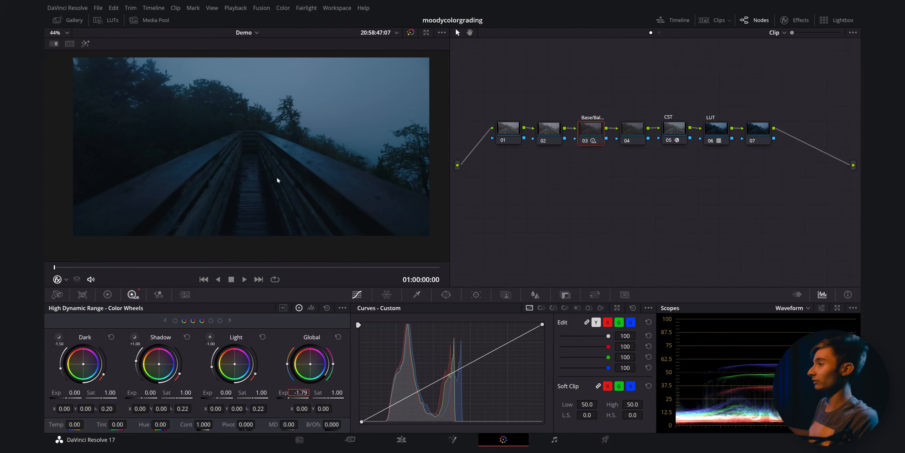
pyautogui.hotkey('shift', 'd')
pyautogui.hotkey('shift', 'd')
pyautogui.hotkey('shift', 'd')
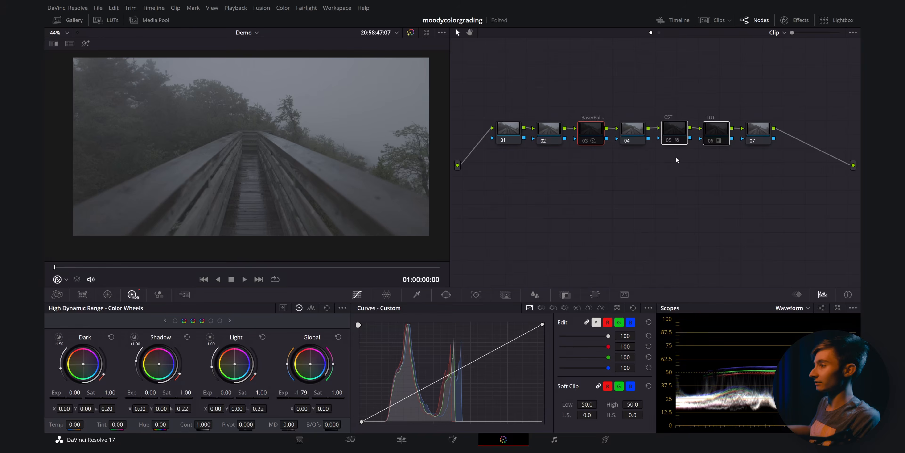
pyautogui.hotkey('shift', 'd')
# - Select the LUT node and toggle it off and on to compare the image with and without it
pyautogui.click(712, 136)
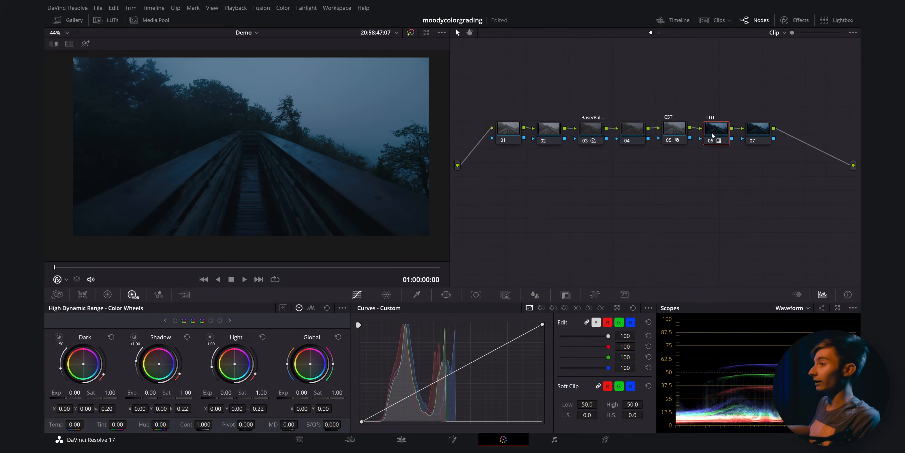
pyautogui.hotkey('ctrl', 'd')
pyautogui.hotkey('ctrl', 'd')
pyautogui.hotkey('ctrl', 'd')
pyautogui.hotkey('ctrl', 'd')
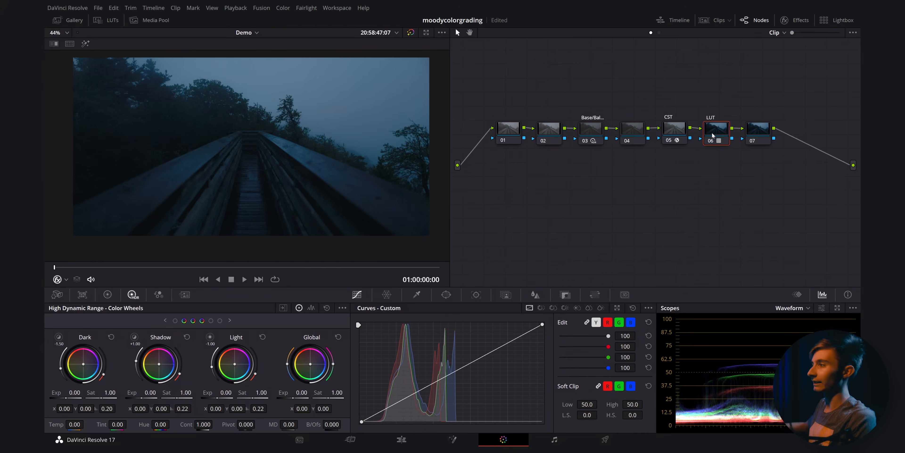
# - Show the primary color wheels and toggle the base balance node off and on while inspecting the zoomed viewer
pyautogui.click(107, 294)
pyautogui.click(596, 133)
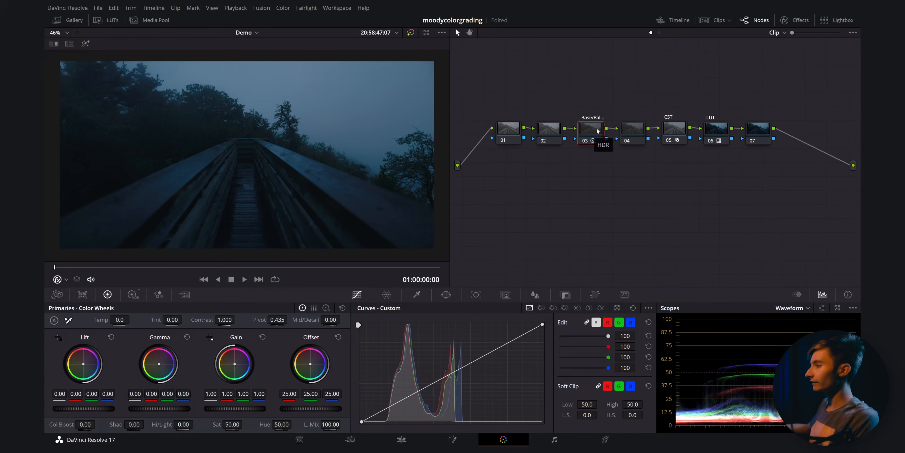
pyautogui.hotkey('ctrl', 'd')
pyautogui.scroll(6, 402, 211)
pyautogui.scroll(4, 325, 155)
pyautogui.moveTo(325, 155); pyautogui.dragTo(238, 93)
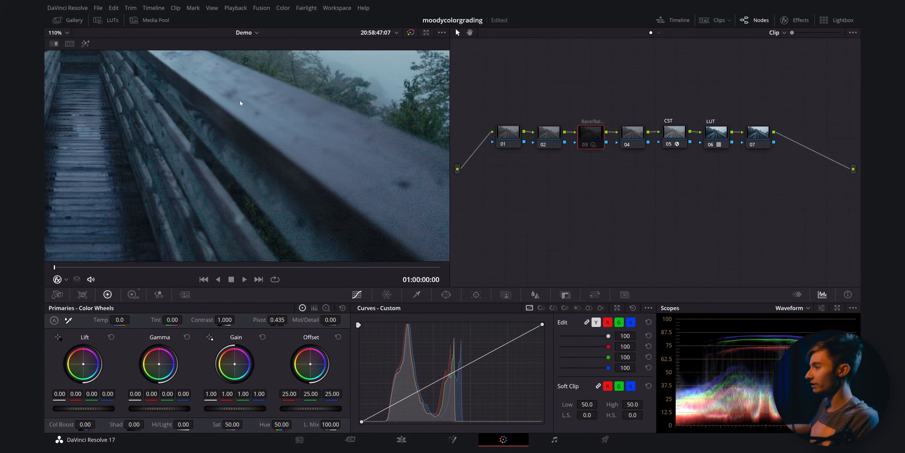
pyautogui.moveTo(269, 137); pyautogui.dragTo(231, 124)
pyautogui.scroll(-3, 359, 162)
pyautogui.moveTo(373, 168); pyautogui.dragTo(347, 171)
pyautogui.hotkey('ctrl', 'd')
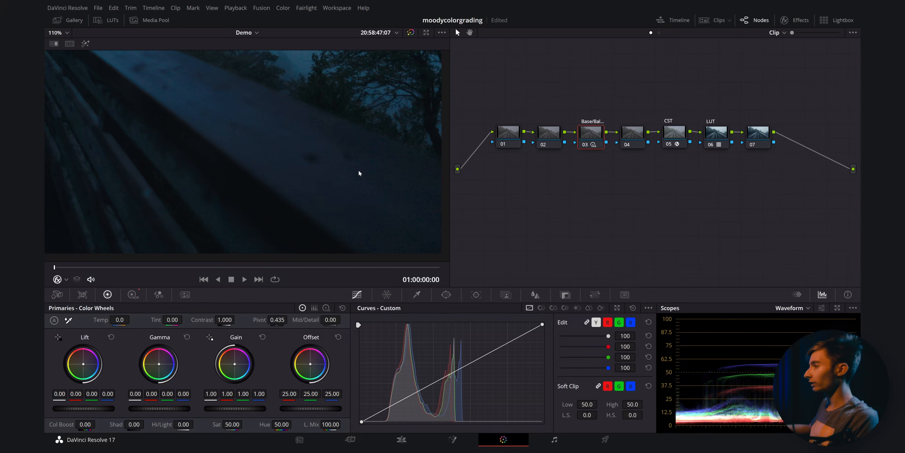
# - Save the project
pyautogui.scroll(2, 242, 137)
pyautogui.moveTo(241, 137); pyautogui.dragTo(390, 183)
pyautogui.scroll(-4, 362, 179)
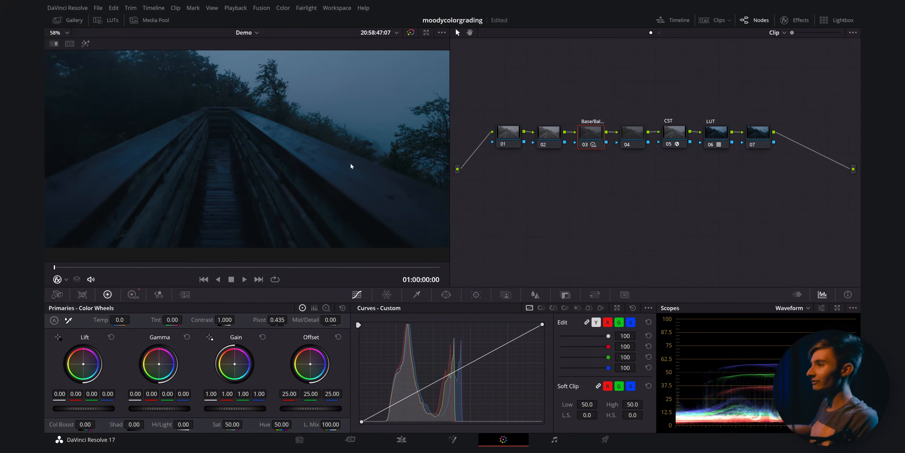
pyautogui.scroll(-2, 350, 163)
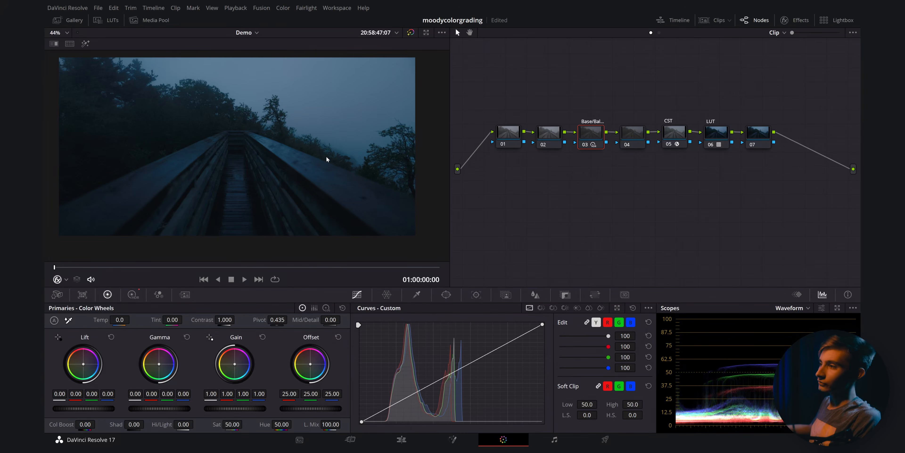
pyautogui.moveTo(338, 166); pyautogui.dragTo(363, 173)
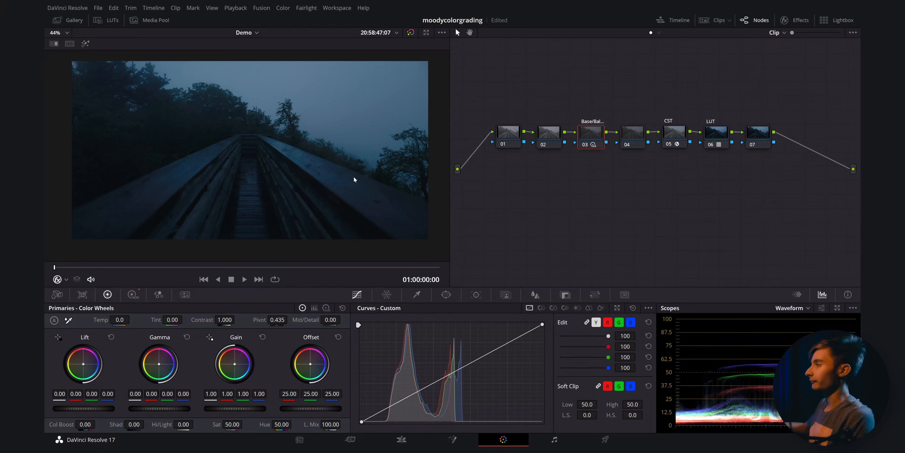
pyautogui.hotkey('ctrl', 's')
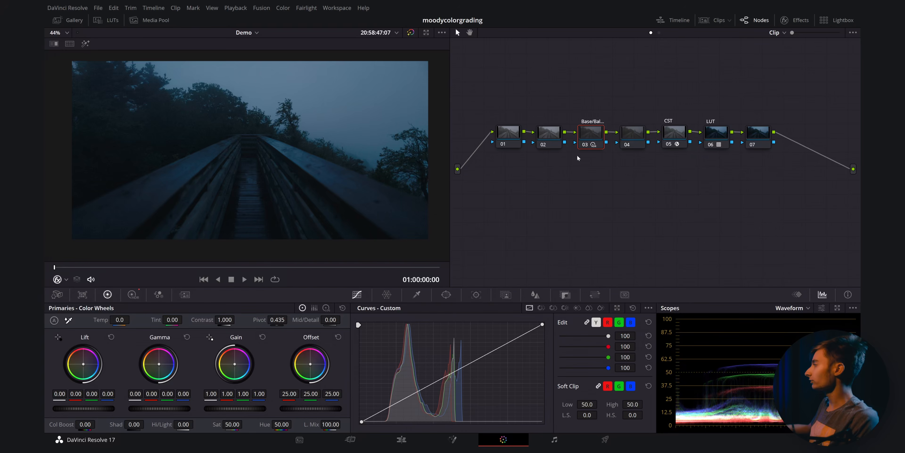
# - Label the fourth node Glow and apply the Glow effect to it
pyautogui.click(631, 132)
pyautogui.rightClick(635, 133)
pyautogui.click(665, 148)
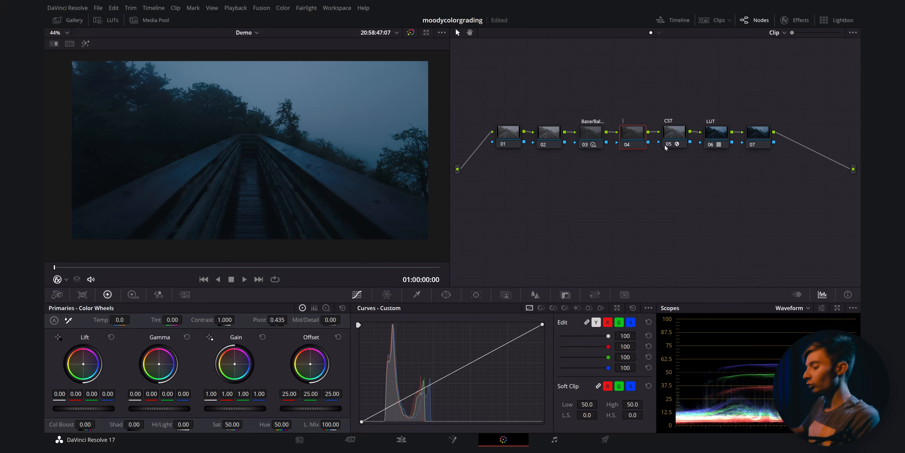
pyautogui.write('Glo')
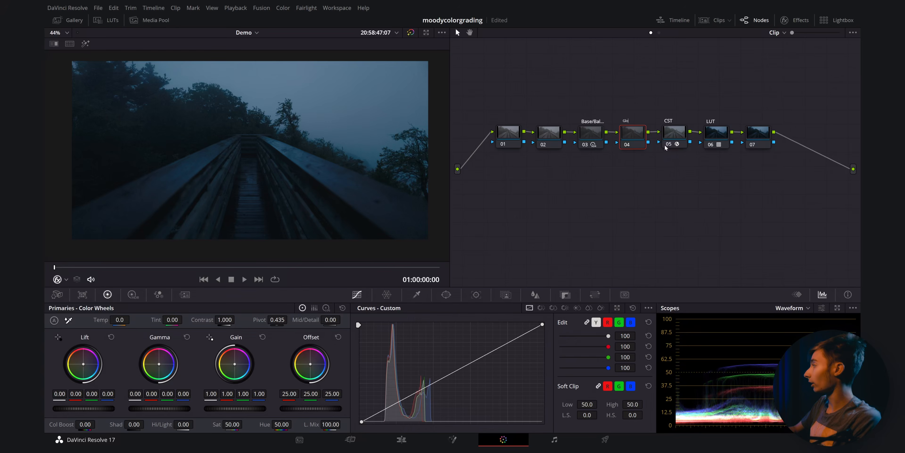
pyautogui.write('w')
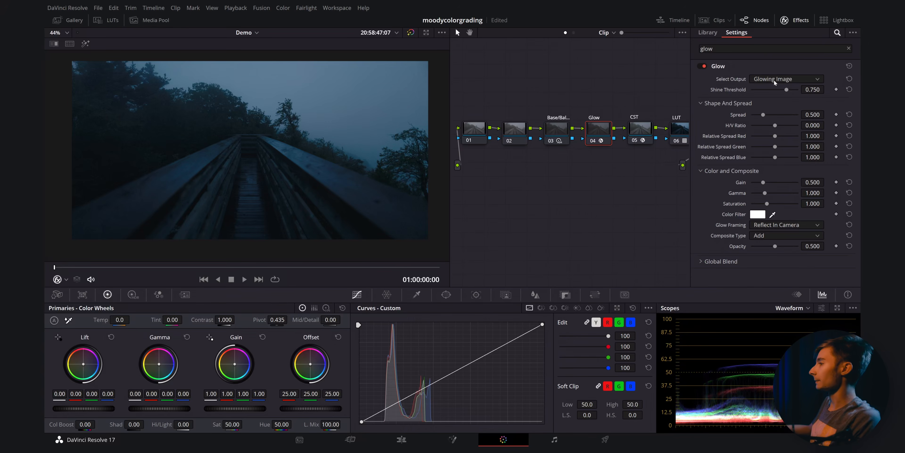
# - Set the glow's composite type to Softlight
pyautogui.click(769, 235)
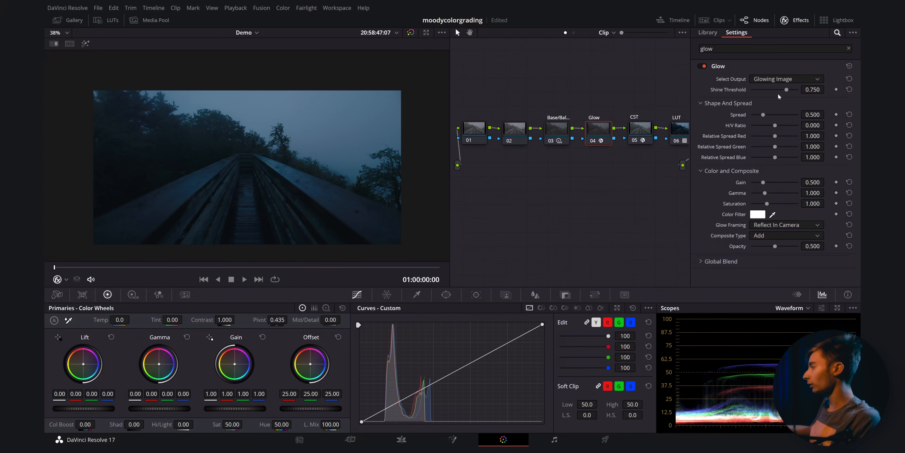
pyautogui.click(770, 236)
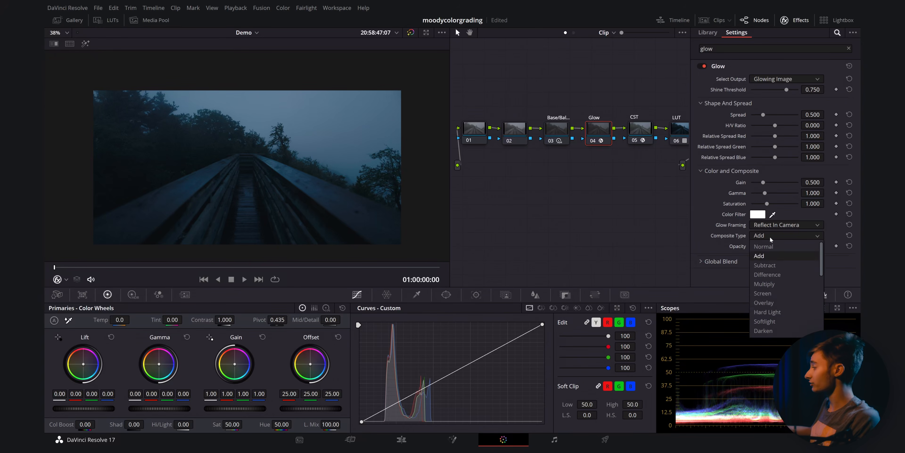
pyautogui.click(768, 322)
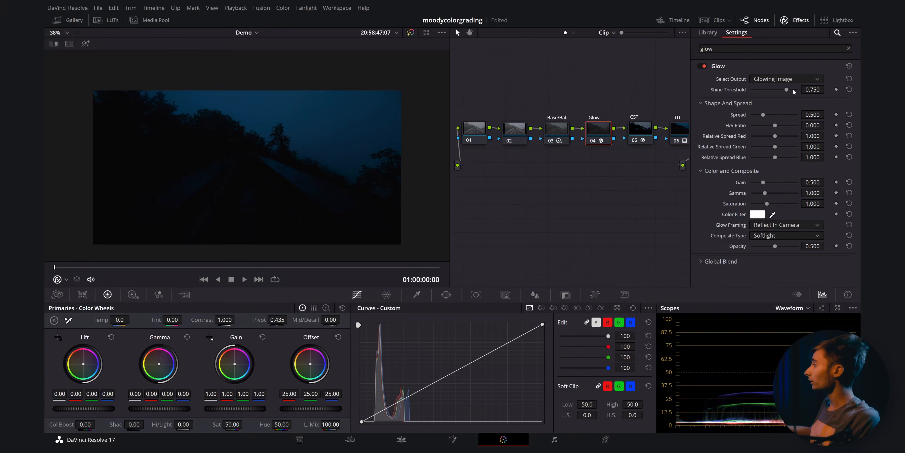
# - Set the glow's shine threshold to 0
pyautogui.moveTo(787, 89); pyautogui.dragTo(751, 90)
pyautogui.scroll(6, 406, 145)
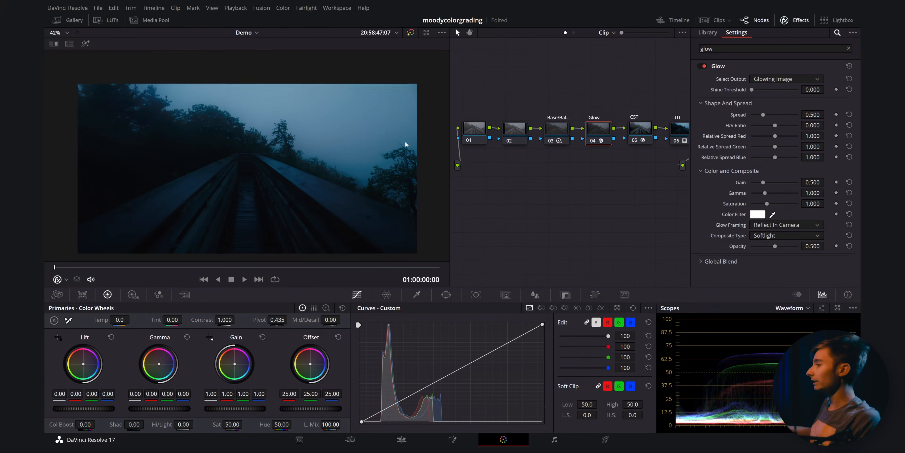
pyautogui.scroll(-5, 362, 134)
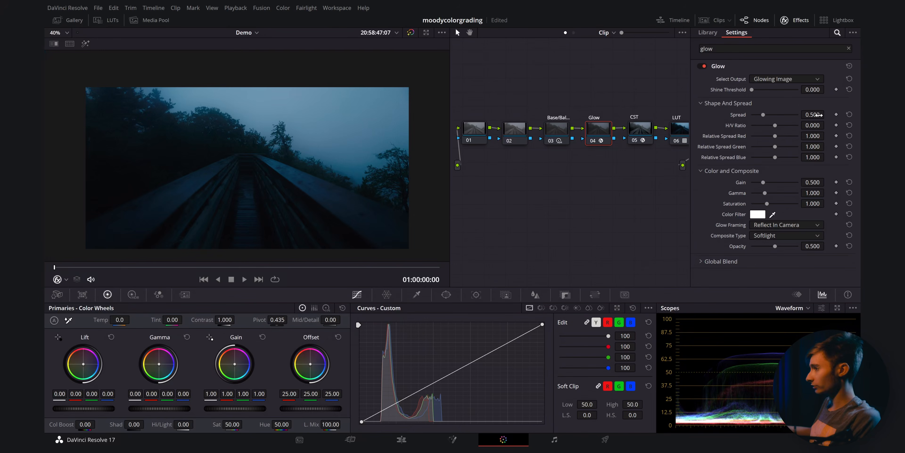
# - Set the glow's spread to 0.054
pyautogui.moveTo(817, 114)
pyautogui.mouseDown()
pyautogui.moveTo(801, 114)
pyautogui.moveTo(827, 115)
pyautogui.mouseUp()
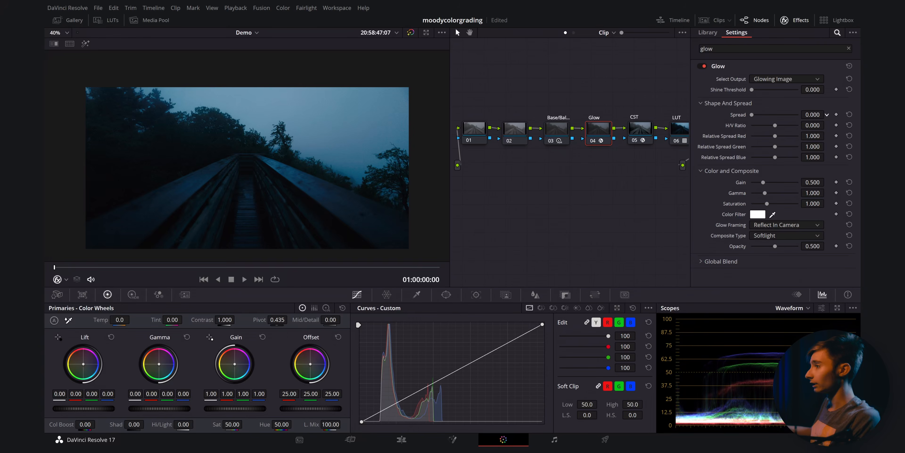
pyautogui.scroll(3, 335, 118)
pyautogui.scroll(6, 336, 118)
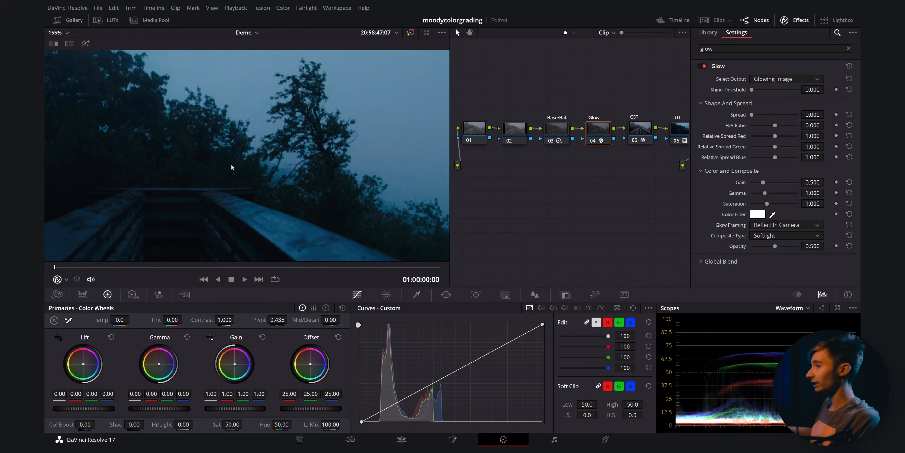
pyautogui.moveTo(813, 114); pyautogui.dragTo(827, 113)
pyautogui.scroll(-8, 391, 127)
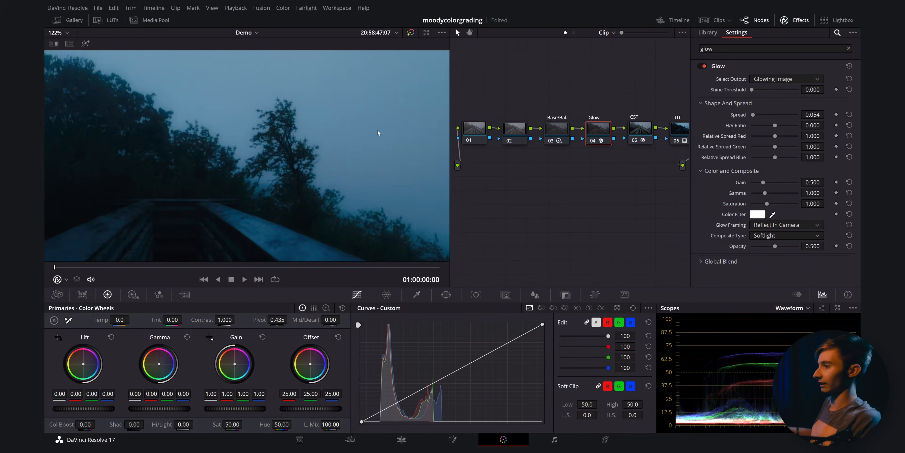
# - Lower the glow's opacity to 0.459
pyautogui.scroll(-2, 318, 133)
pyautogui.moveTo(322, 127); pyautogui.dragTo(335, 113)
pyautogui.scroll(2, 323, 118)
pyautogui.scroll(2, 308, 143)
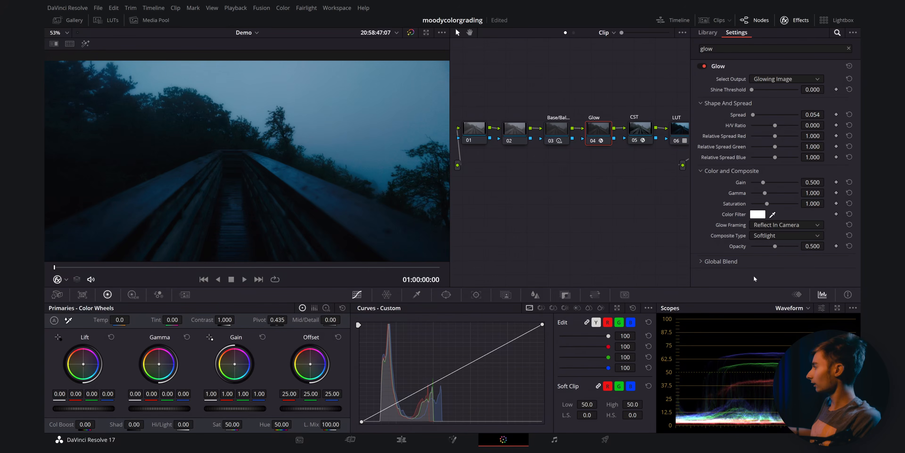
pyautogui.moveTo(812, 246); pyautogui.dragTo(812, 250)
pyautogui.scroll(-2, 345, 173)
# - Toggle the Glow node off and on while zooming the viewer to compare the effect
pyautogui.hotkey('ctrl', 'd')
pyautogui.hotkey('ctrl', 'd')
pyautogui.hotkey('ctrl', 'd')
pyautogui.scroll(3, 347, 171)
pyautogui.hotkey('ctrl', 'd')
pyautogui.scroll(2, 346, 171)
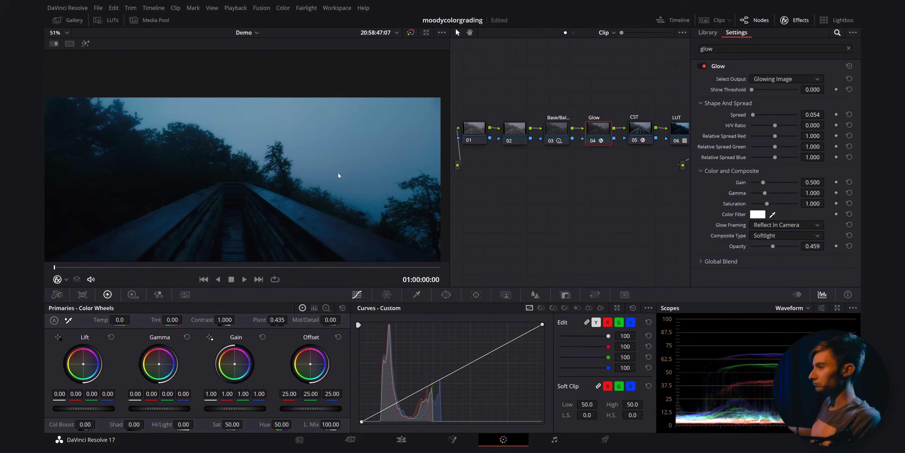
pyautogui.scroll(6, 325, 169)
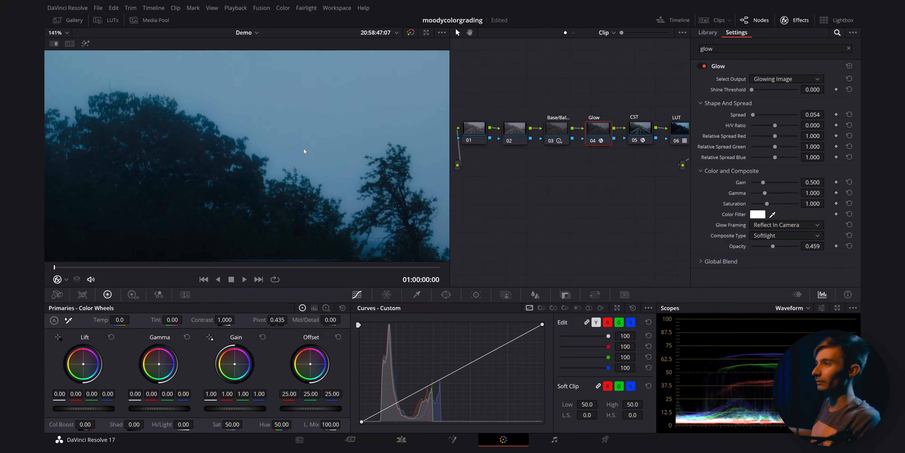
# - Compare the grade with the Glow node bypassed and enabled at several viewer zoom levels
pyautogui.scroll(-5, 384, 137)
pyautogui.scroll(6, 383, 137)
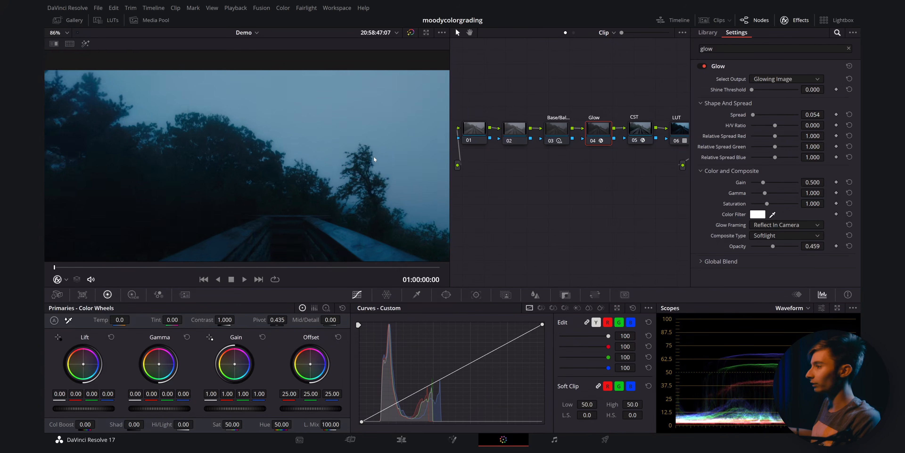
pyautogui.moveTo(407, 165); pyautogui.dragTo(351, 129)
pyautogui.hotkey('ctrl', 'd')
pyautogui.hotkey('ctrl', 'd')
pyautogui.hotkey('ctrl', 'd')
pyautogui.hotkey('ctrl', 'd')
pyautogui.hotkey('ctrl', 'd')
pyautogui.scroll(2, 386, 140)
pyautogui.hotkey('ctrl', 'd')
pyautogui.hotkey('ctrl', 'd')
pyautogui.hotkey('ctrl', 'd')
pyautogui.scroll(-3, 387, 140)
pyautogui.scroll(-5, 341, 143)
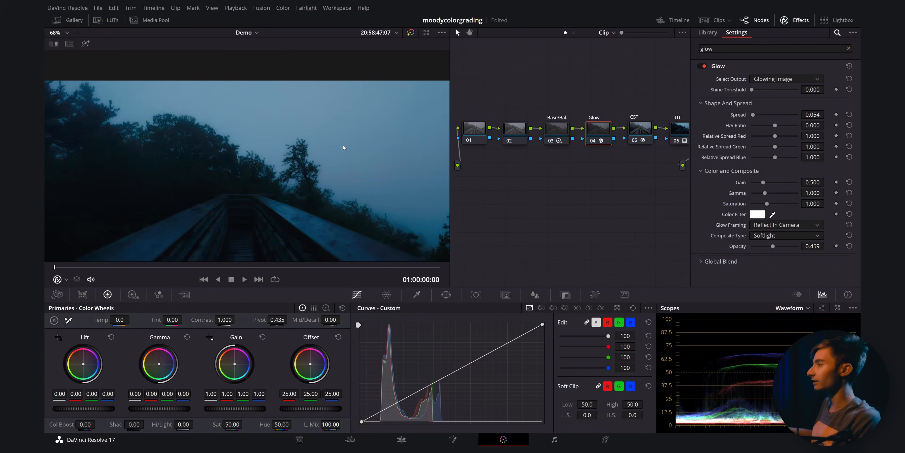
pyautogui.scroll(1, 364, 102)
pyautogui.moveTo(363, 98); pyautogui.dragTo(370, 96)
# - Label the last node, after the LUT node, as Adj
pyautogui.moveTo(573, 146); pyautogui.dragTo(508, 150)
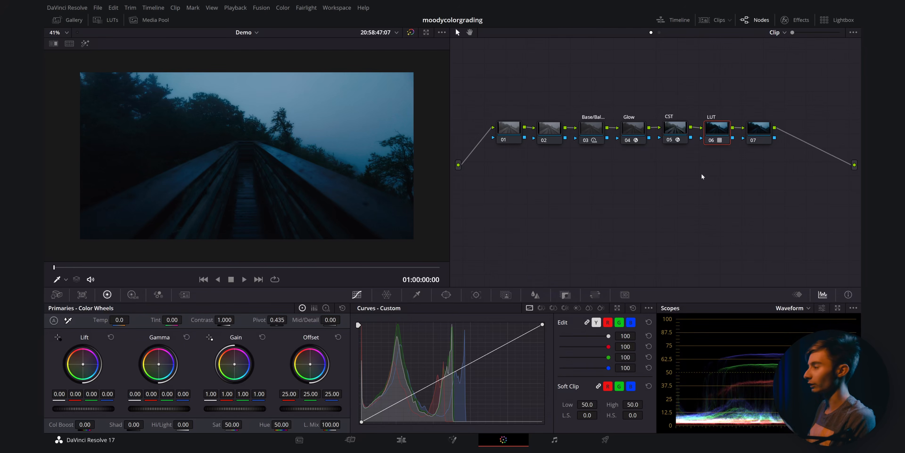
pyautogui.click(757, 131)
pyautogui.rightClick(757, 131)
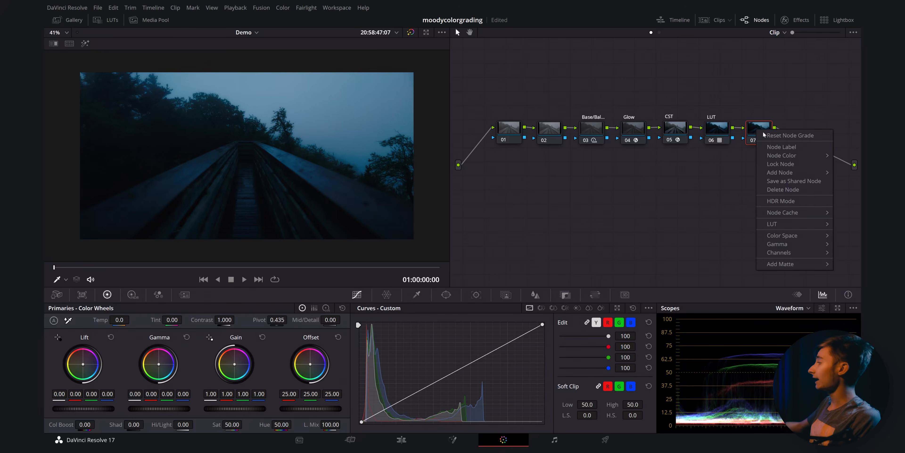
pyautogui.click(775, 147)
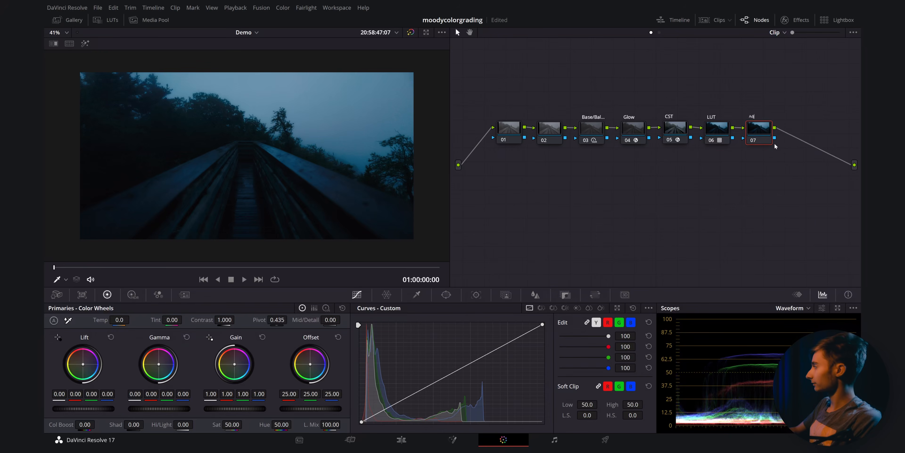
pyautogui.write('Adj.')
pyautogui.press('Return')
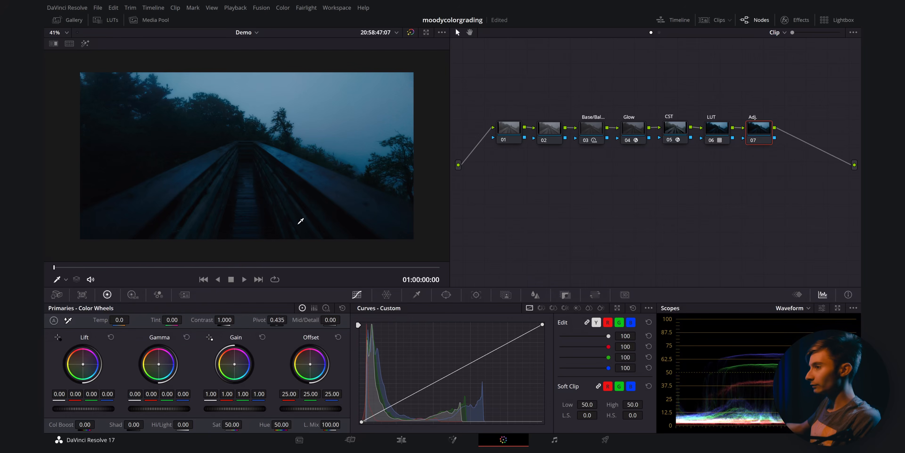
# - Add default anchors to the custom curve on the Adj. node
pyautogui.scroll(1, 300, 218)
pyautogui.click(651, 308)
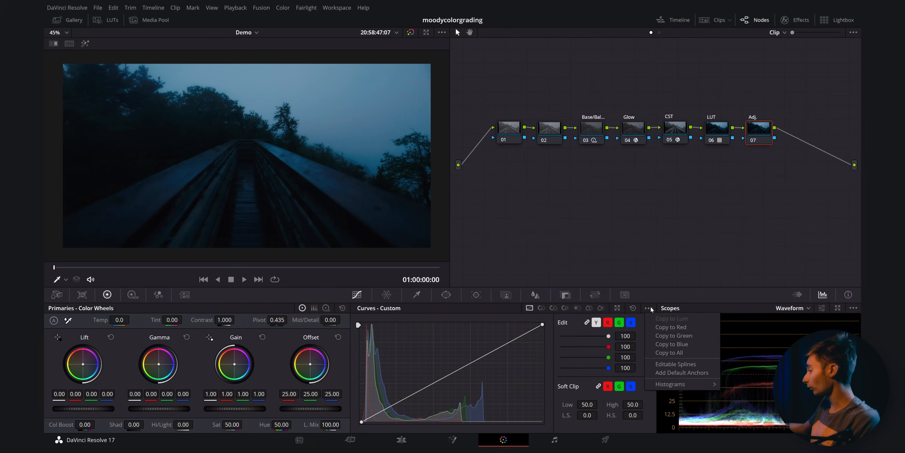
pyautogui.click(681, 373)
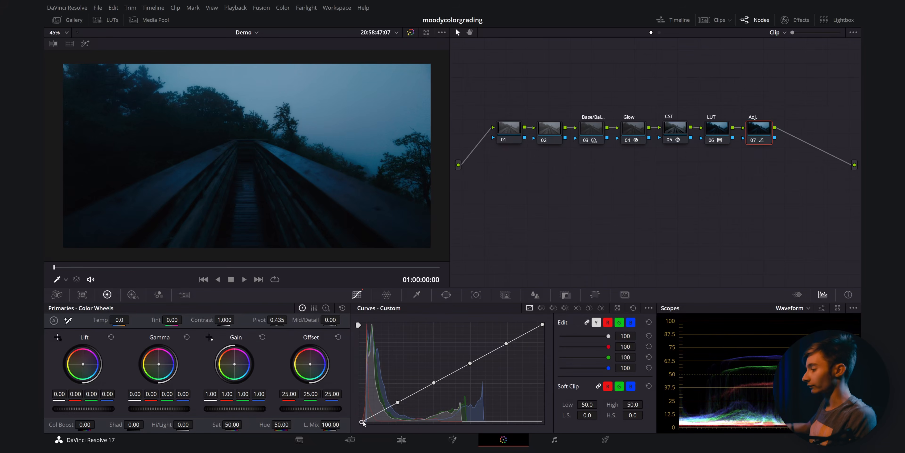
pyautogui.moveTo(361, 421); pyautogui.dragTo(354, 420)
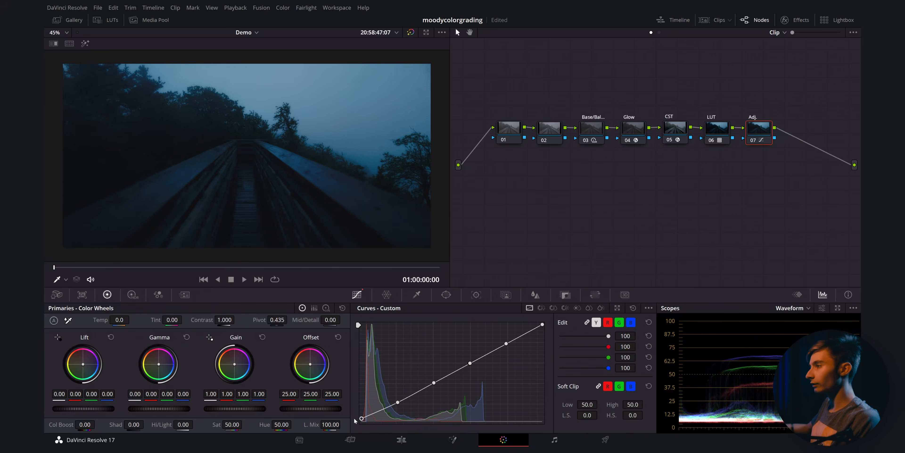
# - Pull the red curve's black point down to remove red from the shadows
pyautogui.click(609, 322)
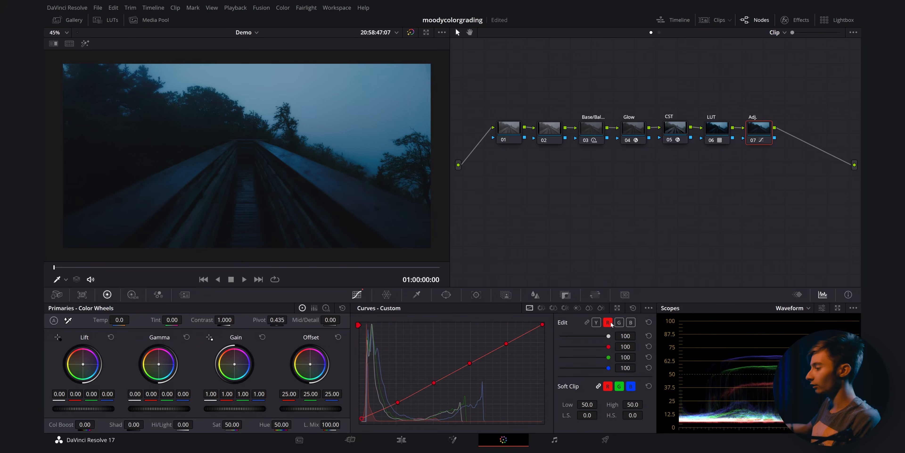
pyautogui.moveTo(361, 420); pyautogui.dragTo(358, 428)
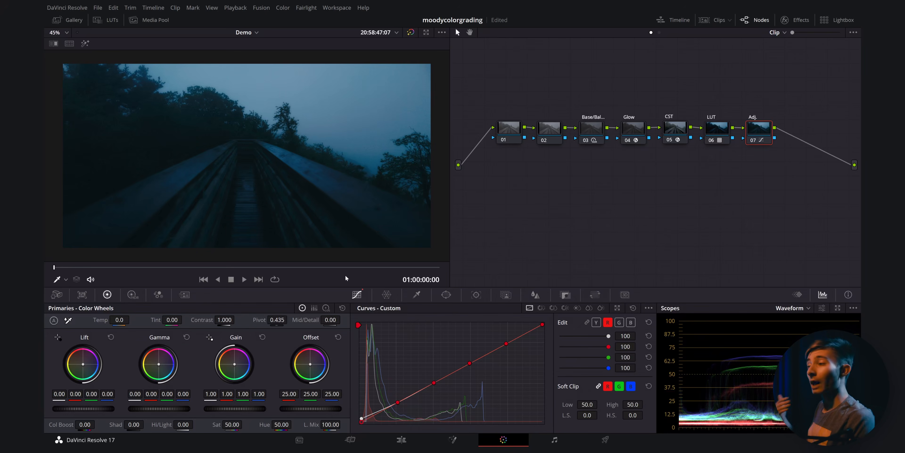
# - Save the project and toggle the Adj. node off and on to compare the curve adjustment
pyautogui.hotkey('ctrl', 's')
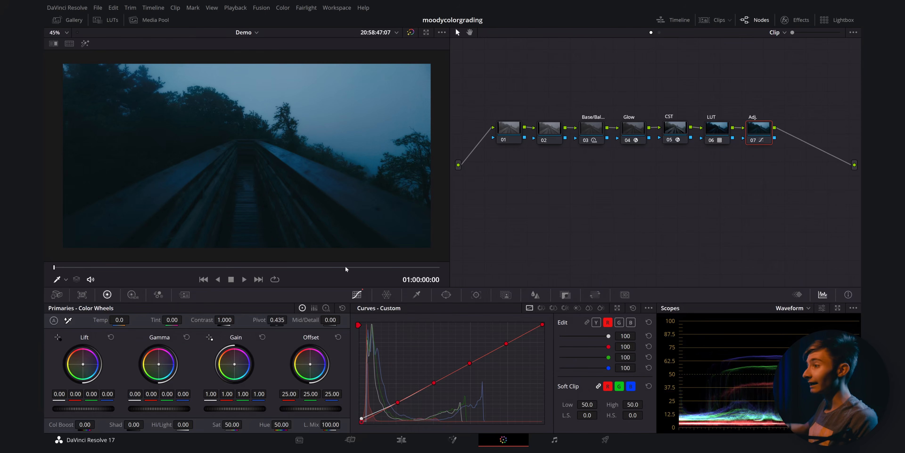
pyautogui.scroll(-1, 434, 203)
pyautogui.hotkey('ctrl', 'd')
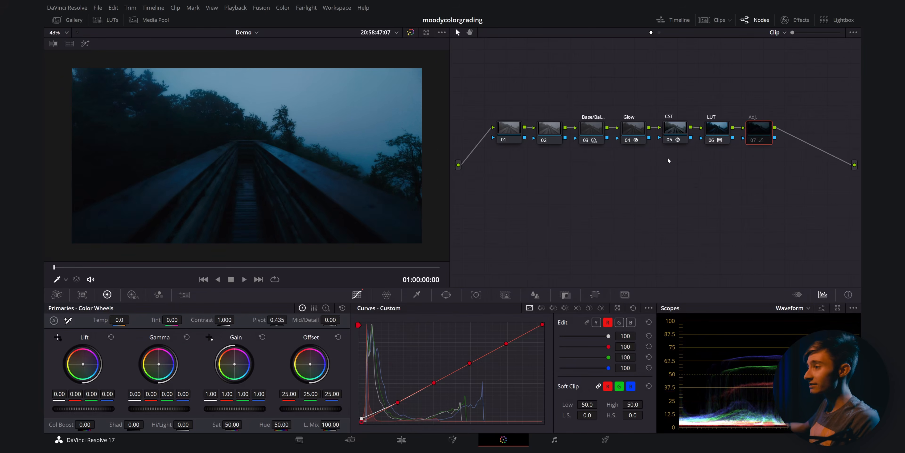
pyautogui.hotkey('ctrl', 'd')
pyautogui.scroll(1, 300, 182)
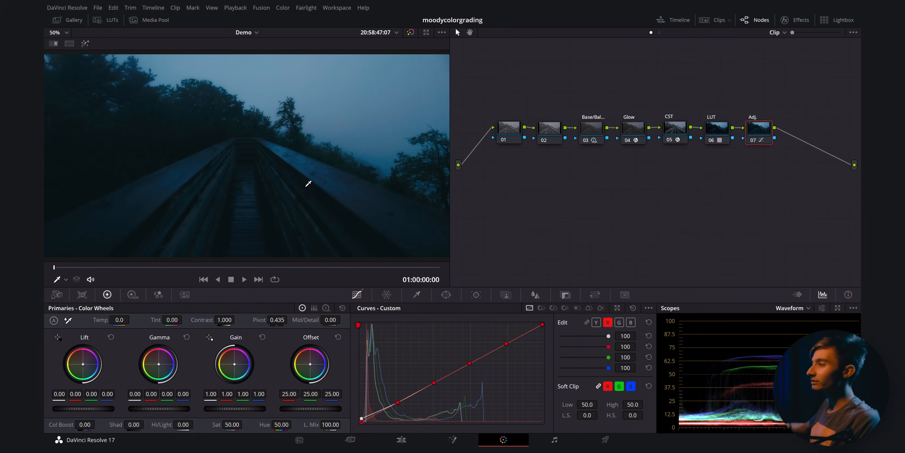
# - Select the Glow node and set its opacity to 0.468
pyautogui.click(643, 133)
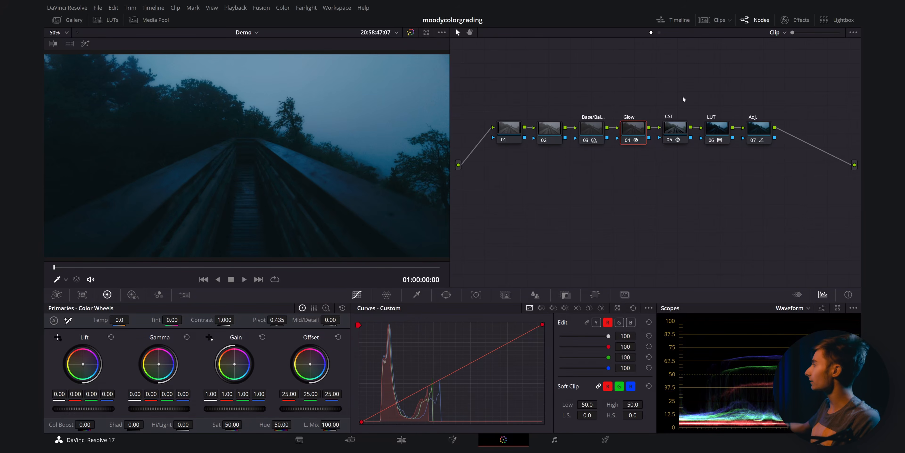
pyautogui.click(787, 20)
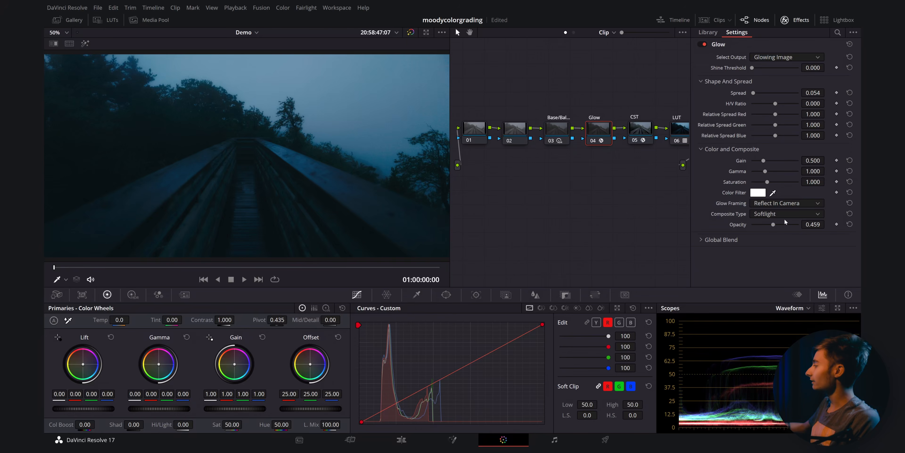
pyautogui.moveTo(775, 225)
pyautogui.mouseDown()
pyautogui.moveTo(788, 225)
pyautogui.moveTo(774, 224)
pyautogui.mouseUp()
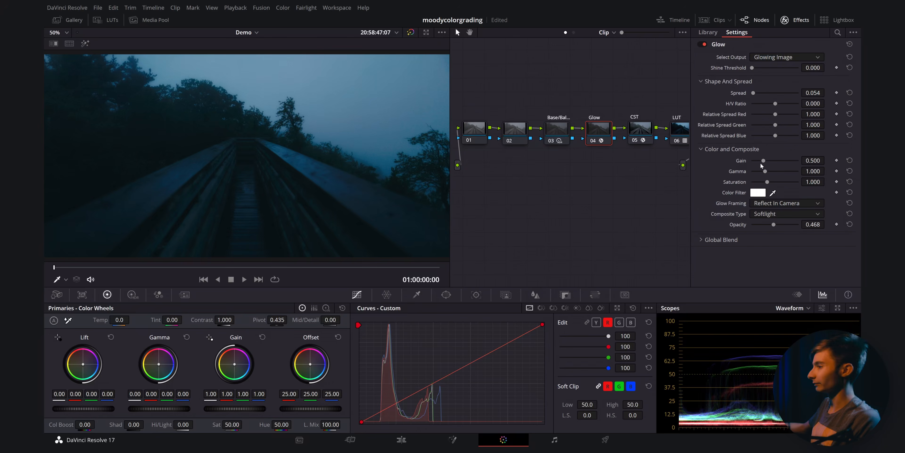
# - Search the effects library for film grain and apply Film Grain to node 02
pyautogui.scroll(-1, 365, 155)
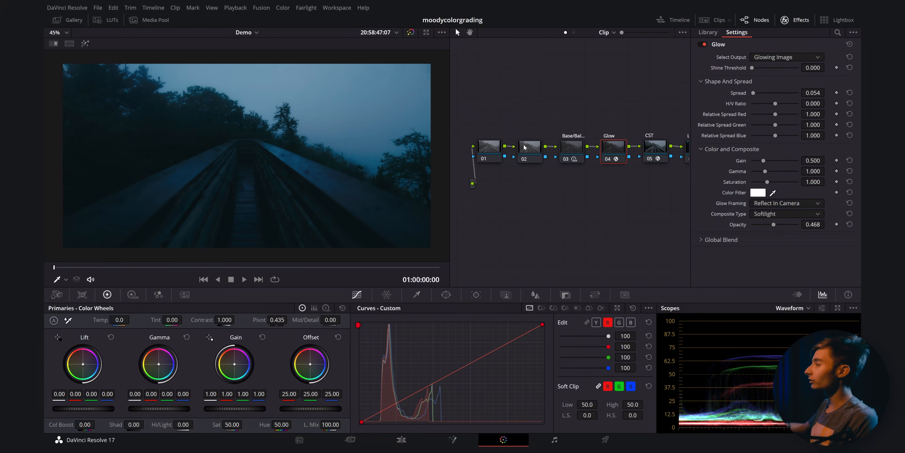
pyautogui.click(536, 151)
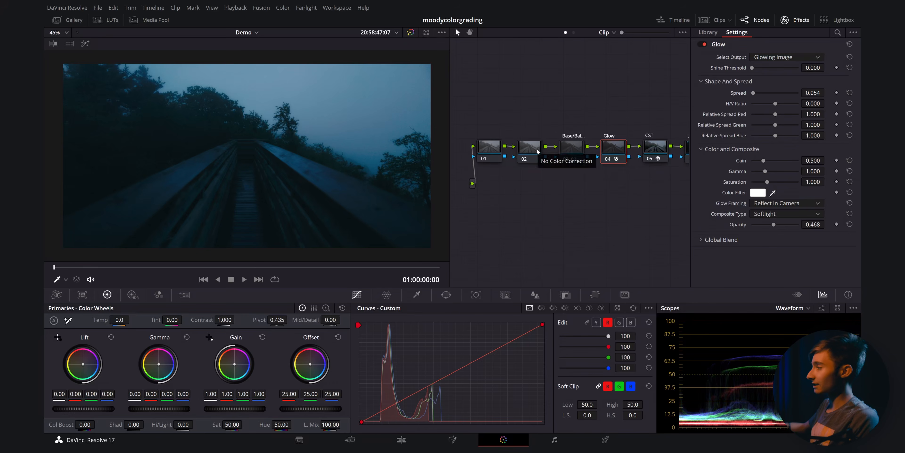
pyautogui.click(838, 32)
pyautogui.write('film grain')
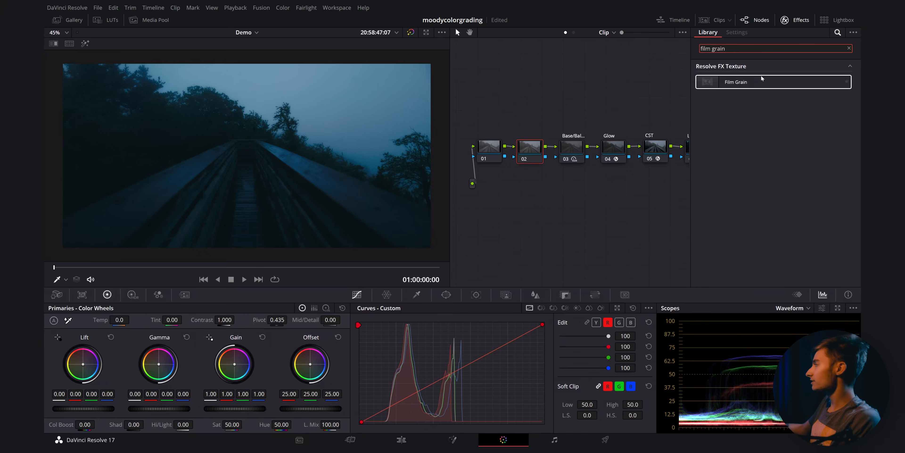
pyautogui.click(735, 83)
pyautogui.moveTo(735, 83); pyautogui.dragTo(532, 151)
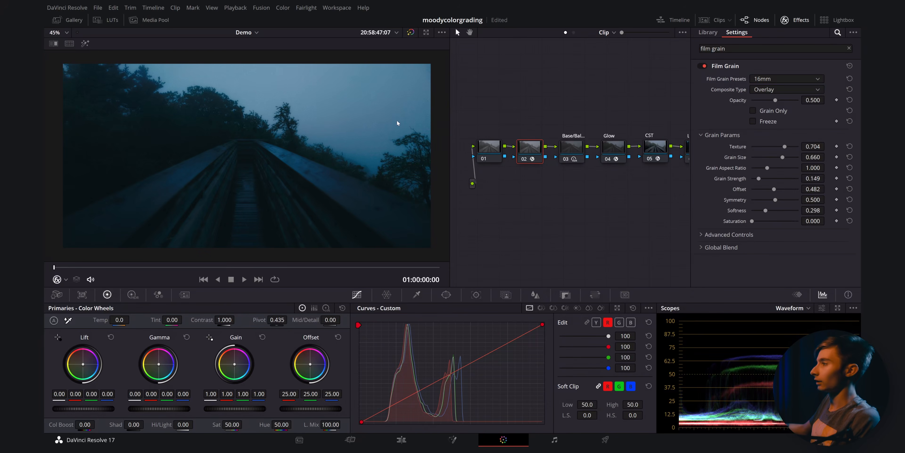
# - Set the Film Grain preset to 16mm 500T
pyautogui.click(760, 80)
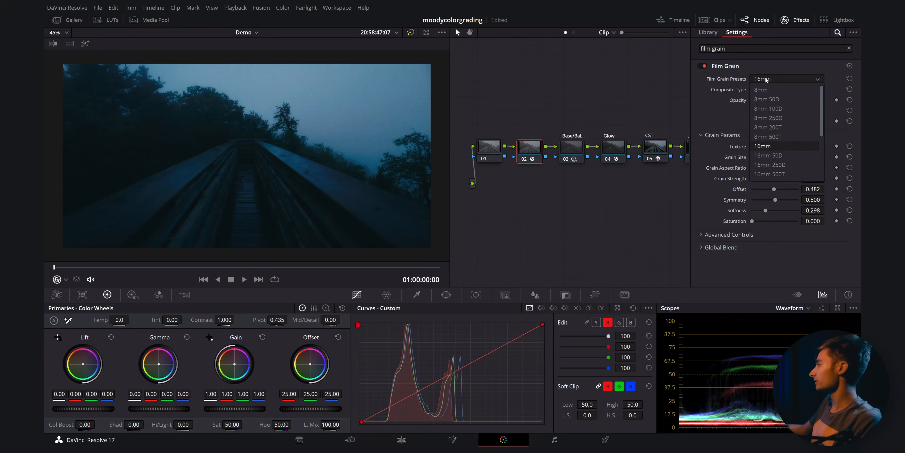
pyautogui.click(763, 173)
pyautogui.scroll(1, 424, 111)
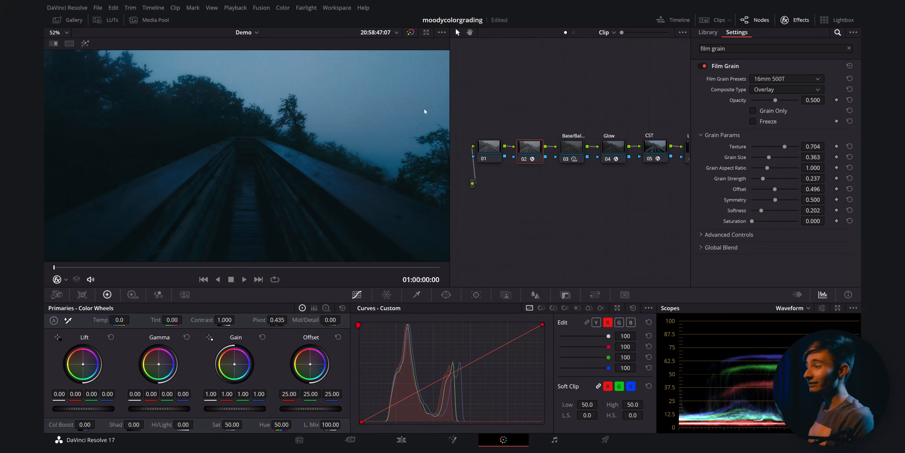
pyautogui.scroll(5, 398, 115)
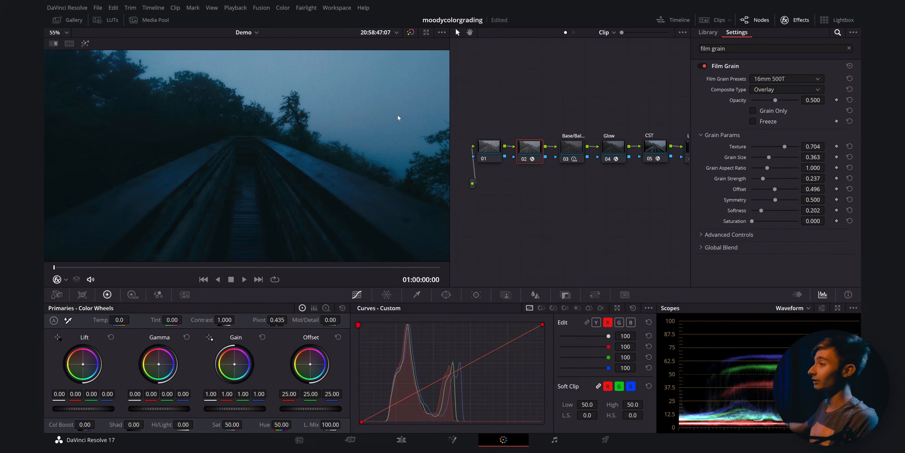
pyautogui.scroll(-2, 269, 114)
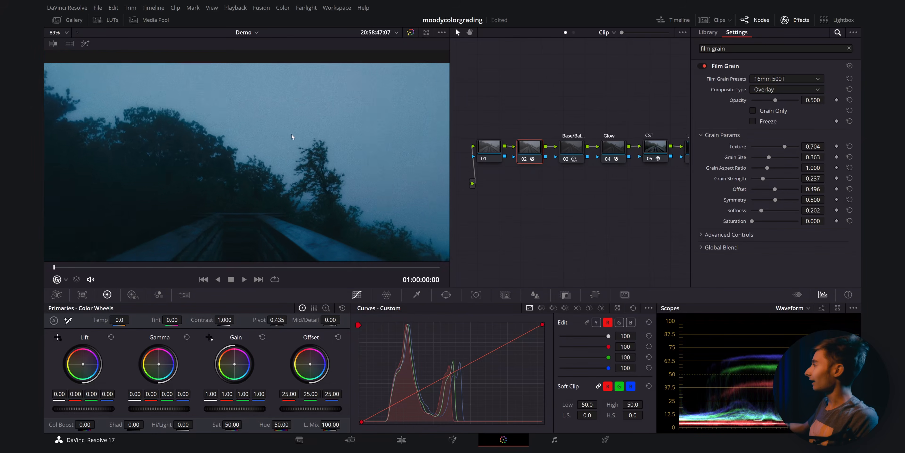
# - Lower the grain texture to 0.596 and the grain strength to 0.184
pyautogui.click(786, 79)
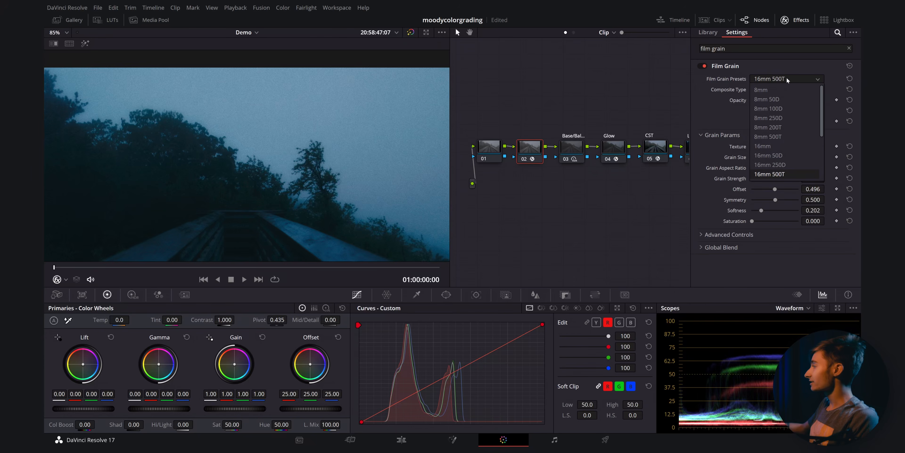
pyautogui.click(771, 174)
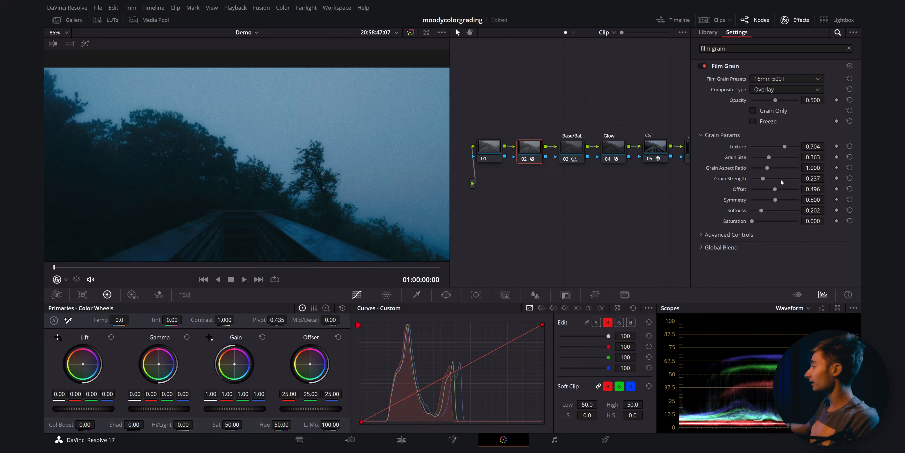
pyautogui.moveTo(784, 146); pyautogui.dragTo(779, 147)
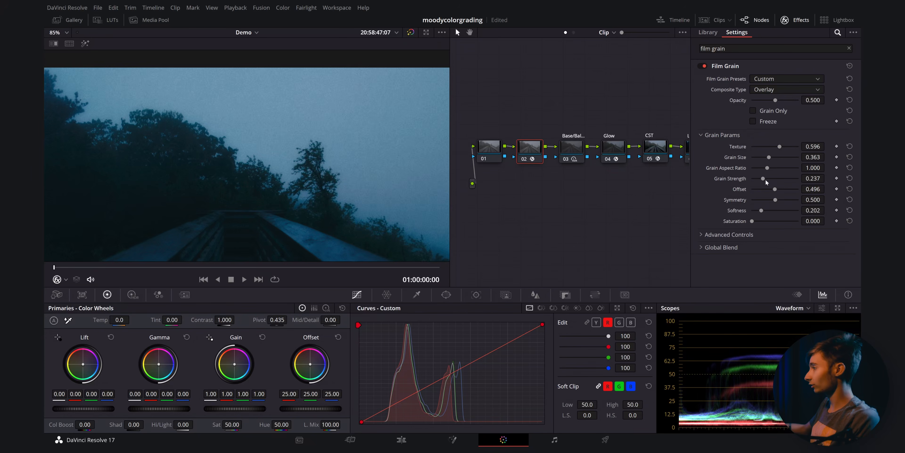
pyautogui.moveTo(765, 180); pyautogui.dragTo(760, 178)
# - Zoom the viewer in and out to inspect the film grain on the footage
pyautogui.scroll(-5, 258, 141)
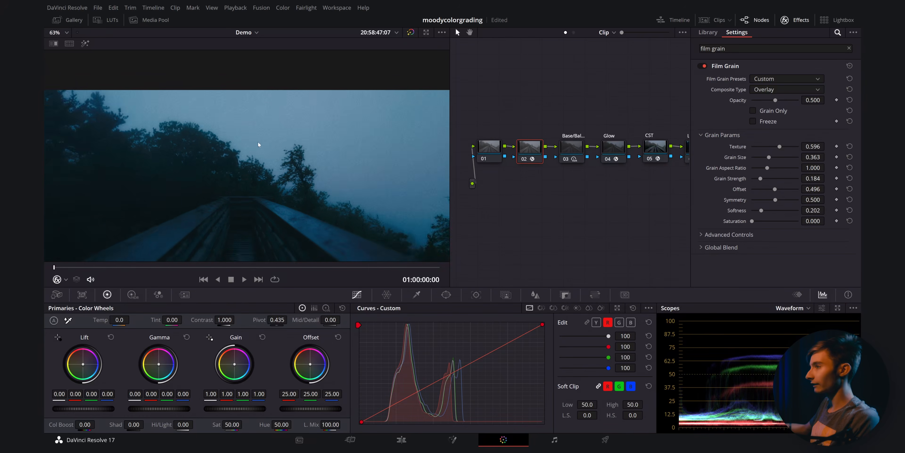
pyautogui.scroll(8, 350, 147)
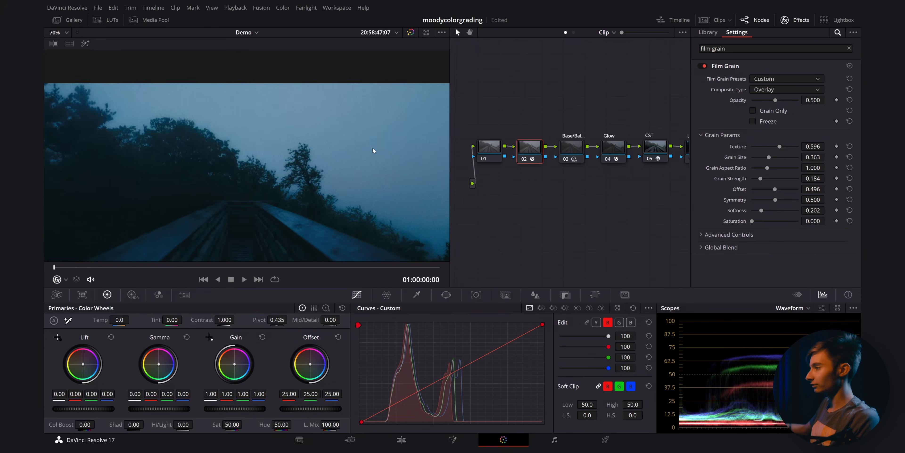
pyautogui.scroll(-3, 337, 138)
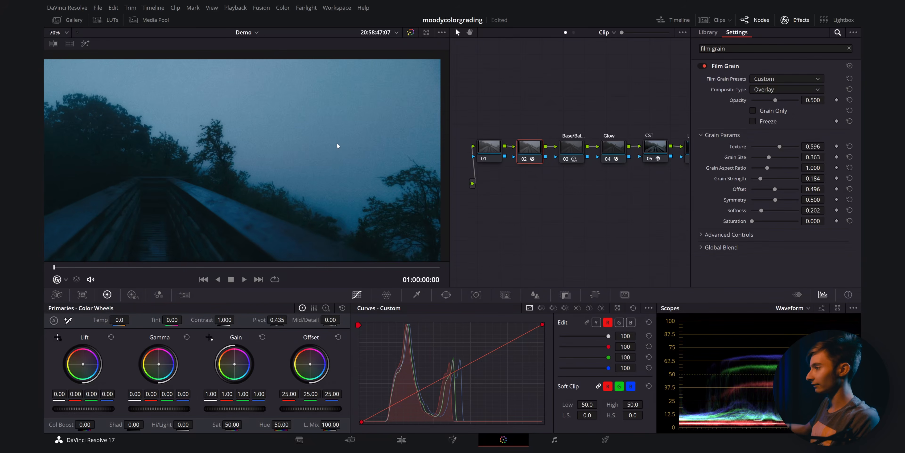
pyautogui.scroll(-4, 318, 109)
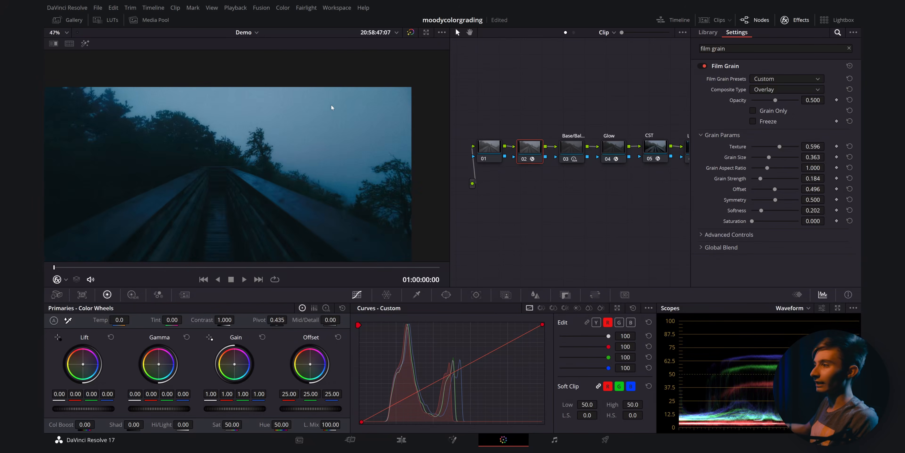
pyautogui.scroll(2, 334, 128)
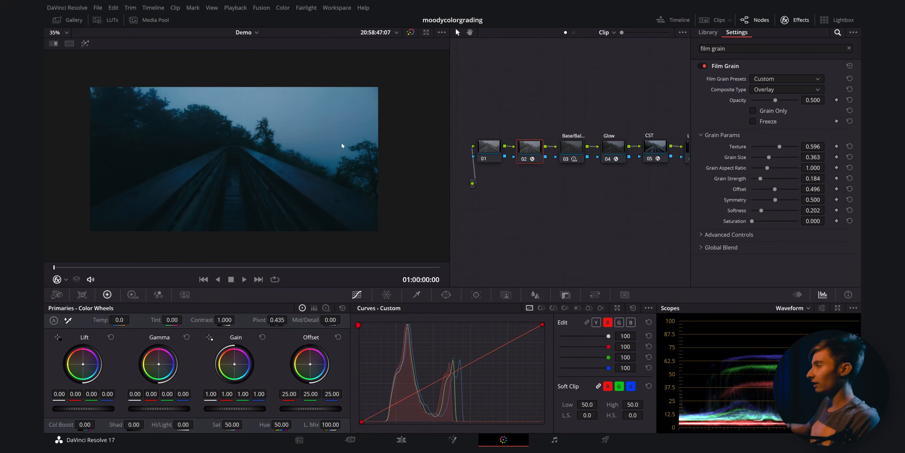
# - Label node 02 as Grain
pyautogui.rightClick(540, 143)
pyautogui.click(563, 162)
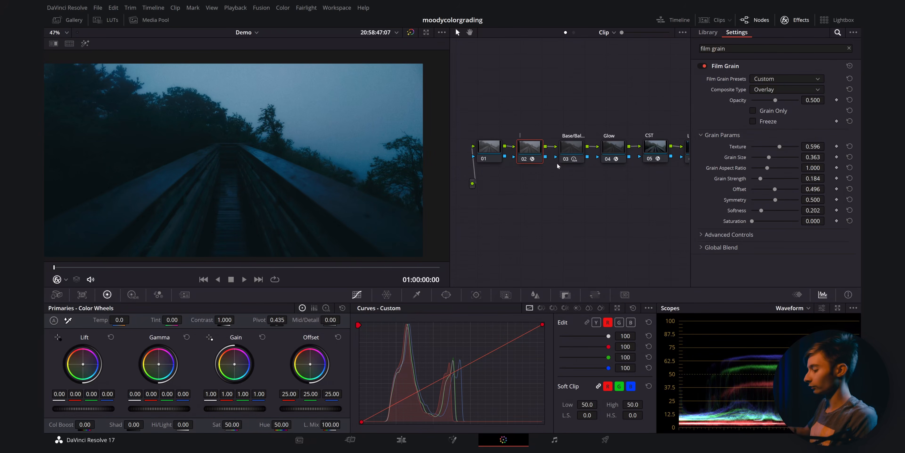
pyautogui.write('Grain')
pyautogui.press('Return')
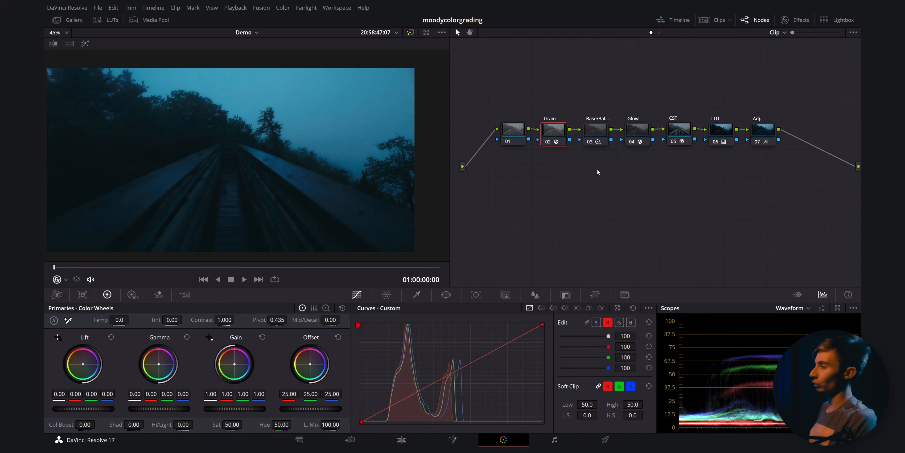
# - Disable every grading node after node 01 to view the original ungraded footage
pyautogui.keyDown('ctrl'); pyautogui.click(596, 137); pyautogui.keyUp('ctrl')
pyautogui.keyDown('ctrl'); pyautogui.click(637, 135); pyautogui.keyUp('ctrl')
pyautogui.keyDown('ctrl'); pyautogui.click(680, 134); pyautogui.keyUp('ctrl')
pyautogui.keyDown('ctrl'); pyautogui.click(729, 132); pyautogui.keyUp('ctrl')
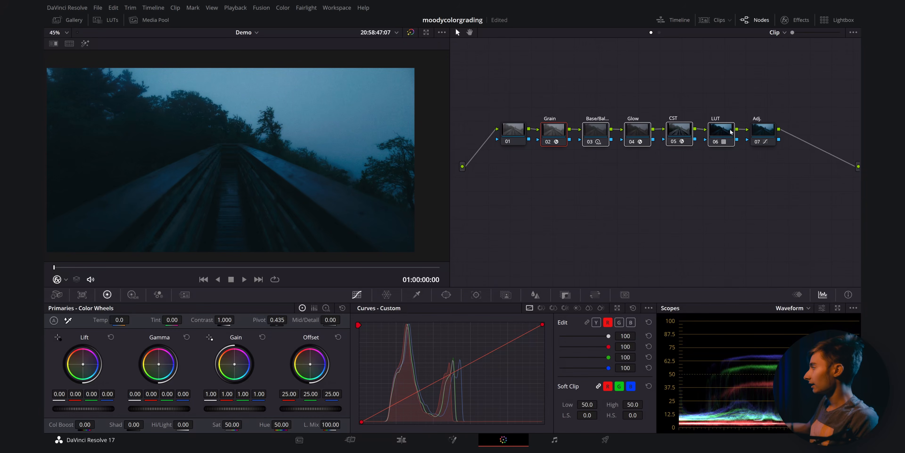
pyautogui.hotkey('ctrl', 'd')
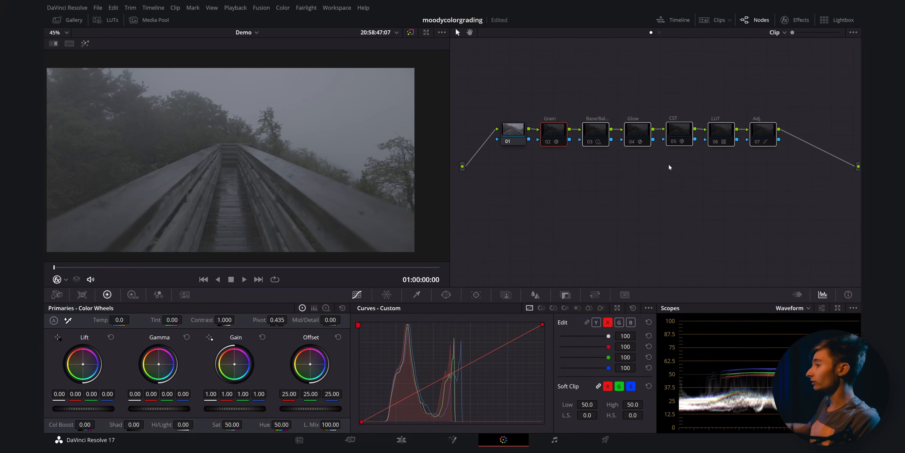
pyautogui.moveTo(382, 128); pyautogui.dragTo(412, 121)
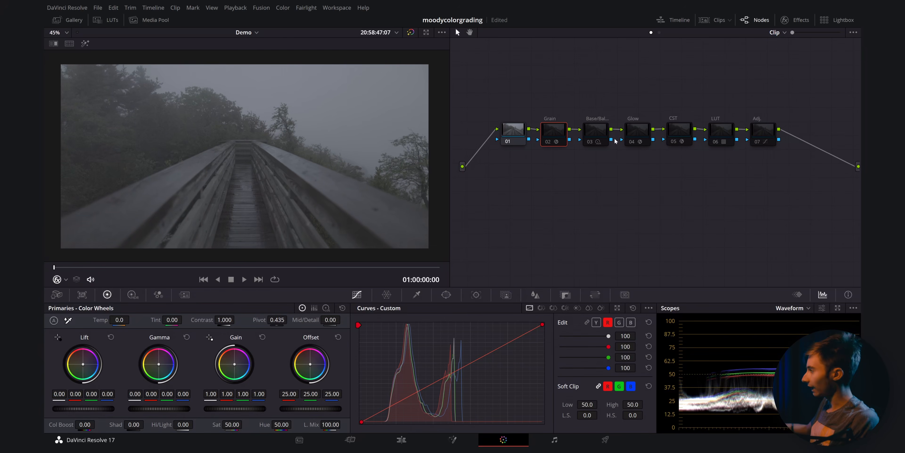
# - Re-enable the CST, LUT, balance, glow, adjustment and grain nodes one at a time to compare each stage
pyautogui.click(684, 139)
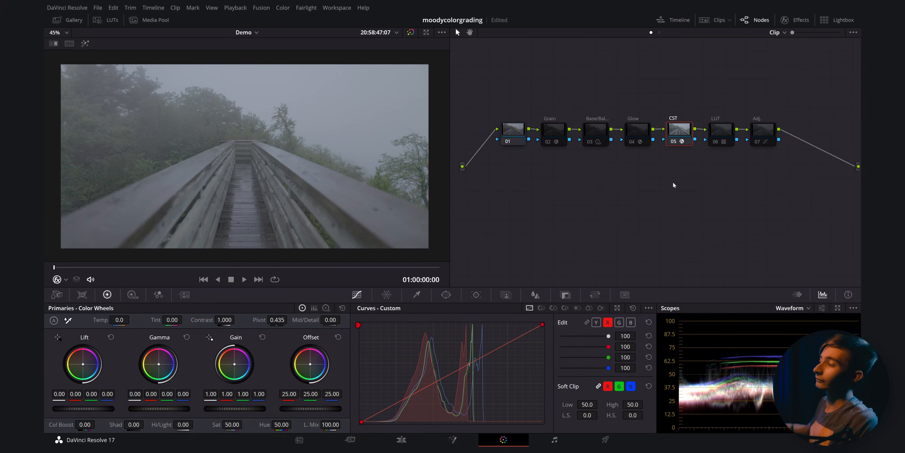
pyautogui.click(713, 132)
pyautogui.hotkey('ctrl', 'd')
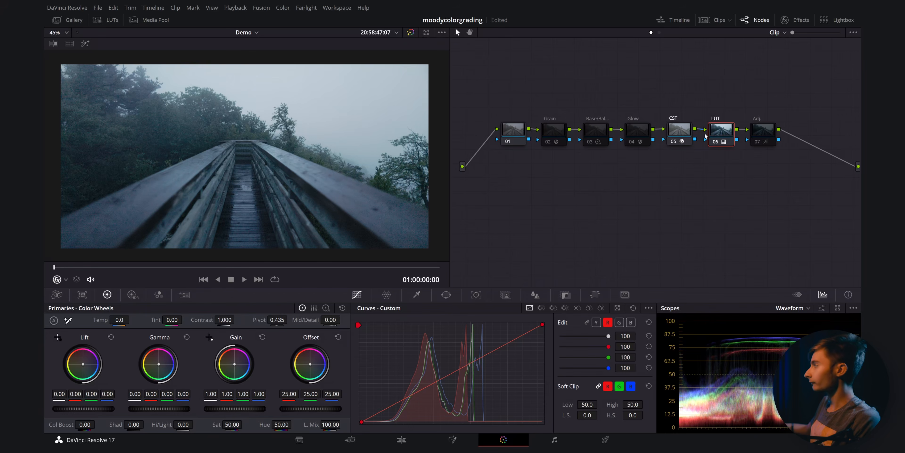
pyautogui.click(595, 132)
pyautogui.hotkey('ctrl', 'd')
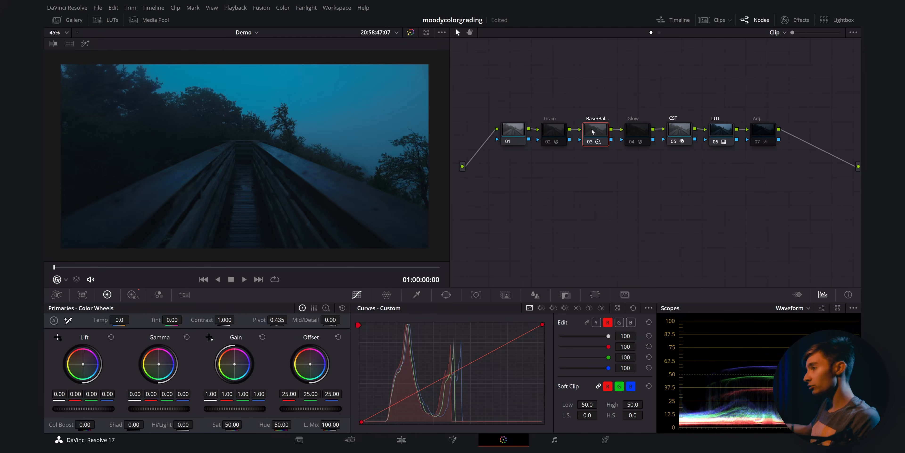
pyautogui.click(643, 132)
pyautogui.hotkey('ctrl', 'd')
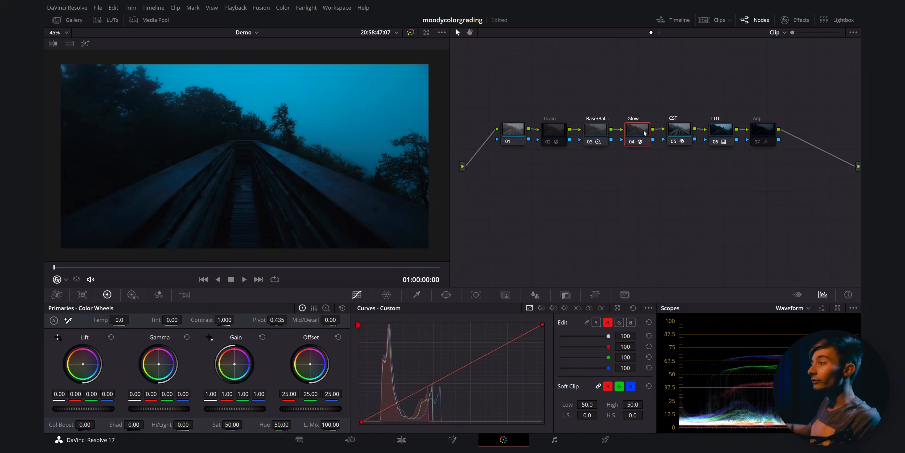
pyautogui.click(755, 132)
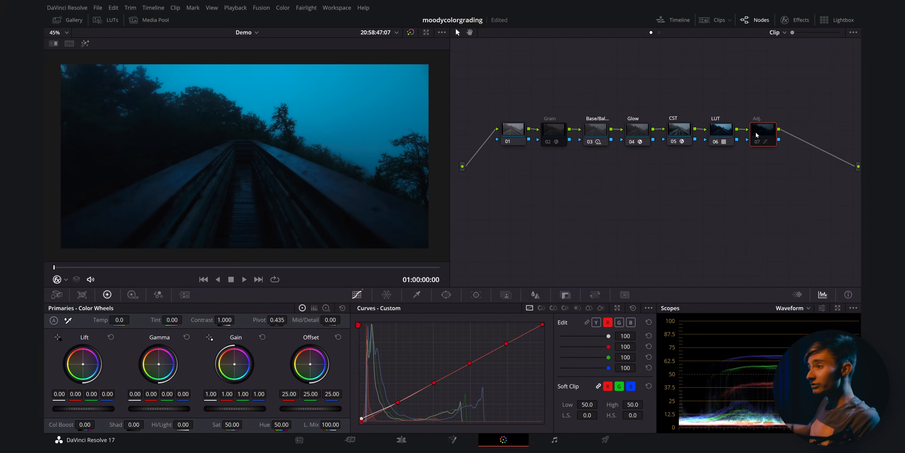
pyautogui.hotkey('ctrl', 'd')
pyautogui.click(555, 134)
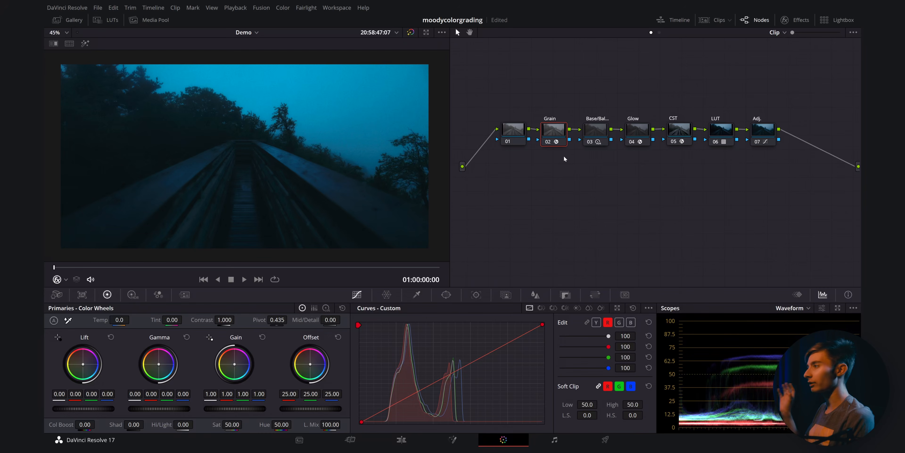
# - Select node 01 and save the project
pyautogui.click(516, 137)
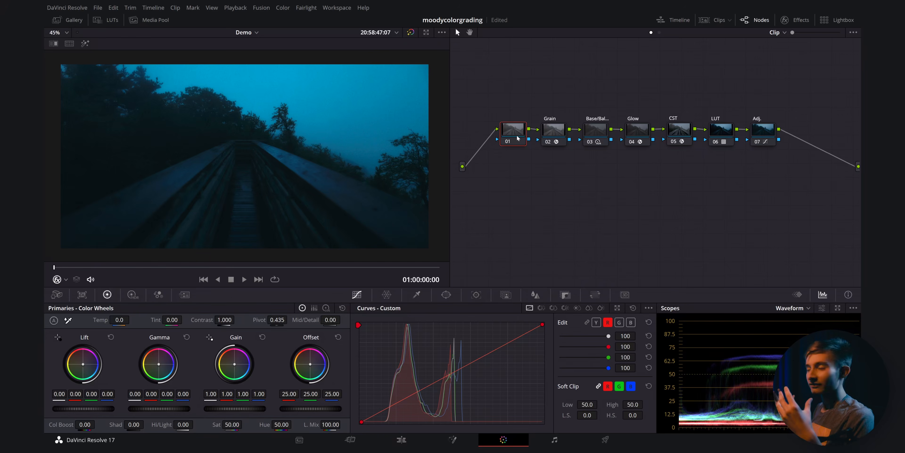
pyautogui.hotkey('ctrl', 's')
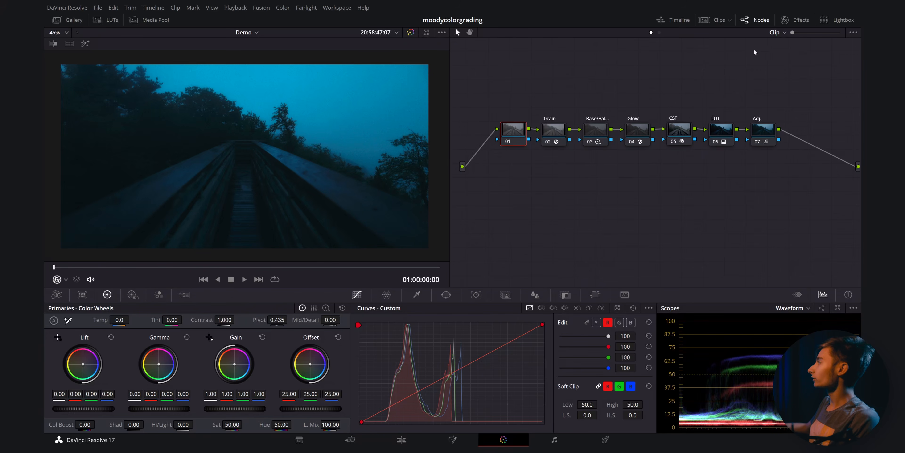
# - Apply the Radial Blur effect from the effects library to node 01
pyautogui.click(783, 25)
pyautogui.click(849, 48)
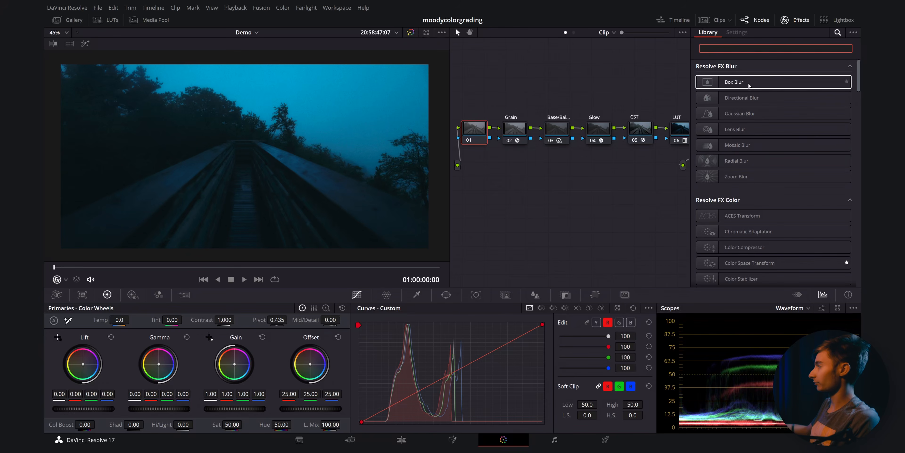
pyautogui.click(730, 163)
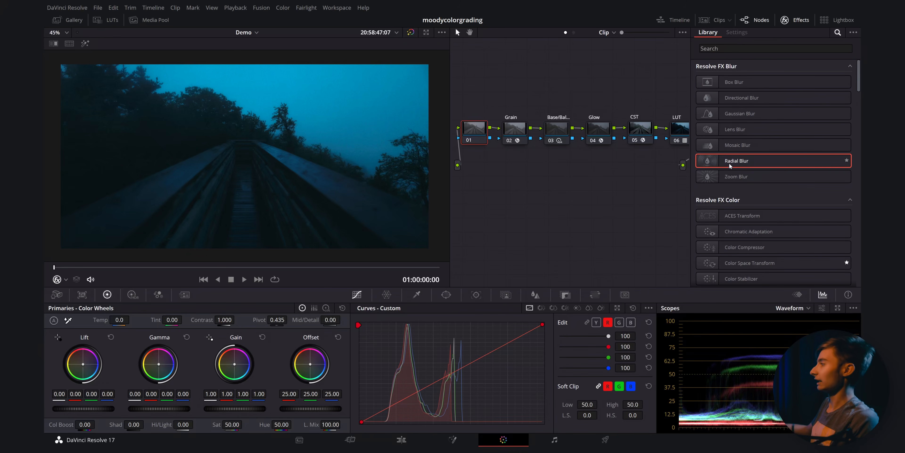
pyautogui.moveTo(726, 163); pyautogui.dragTo(505, 145)
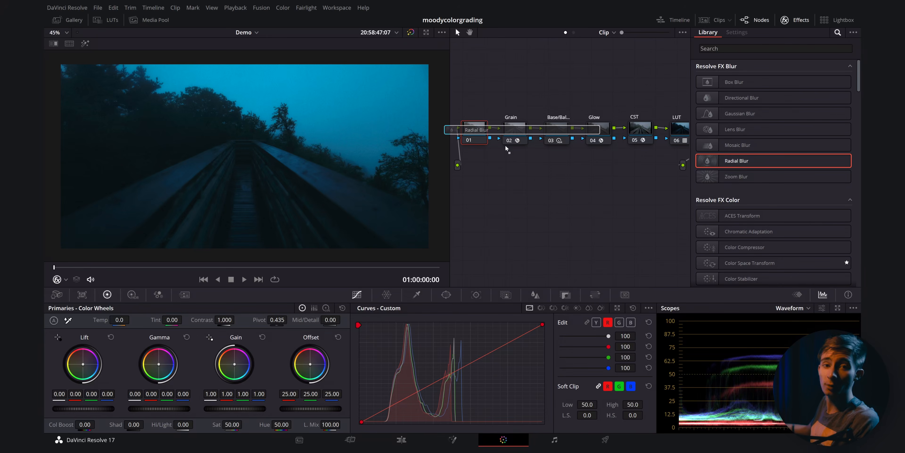
pyautogui.moveTo(505, 145); pyautogui.dragTo(475, 131)
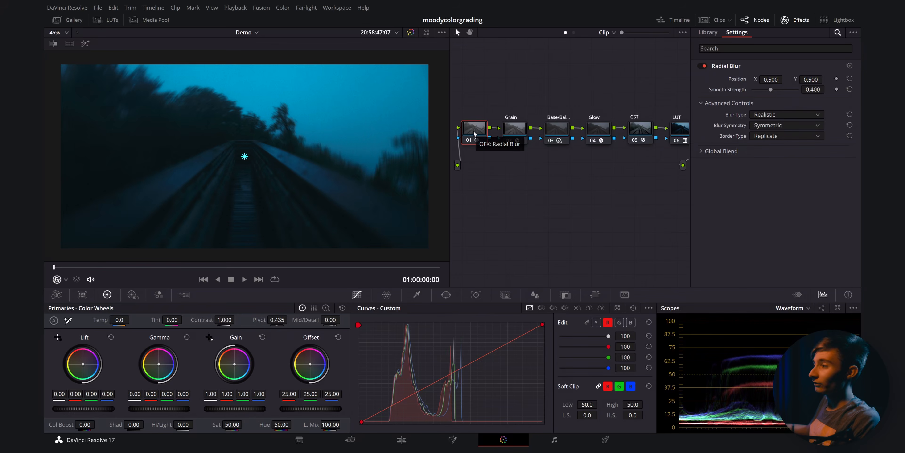
# - Label node 01 as Radial Blur and save the project
pyautogui.scroll(5, 302, 131)
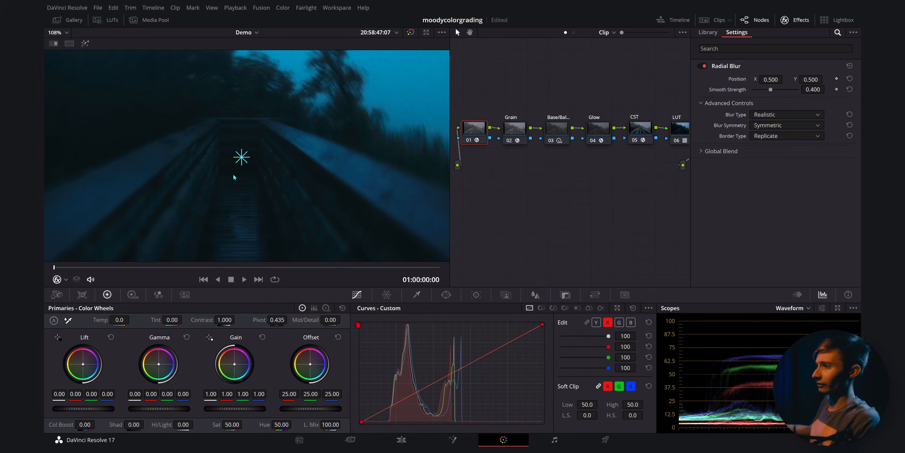
pyautogui.scroll(-5, 230, 166)
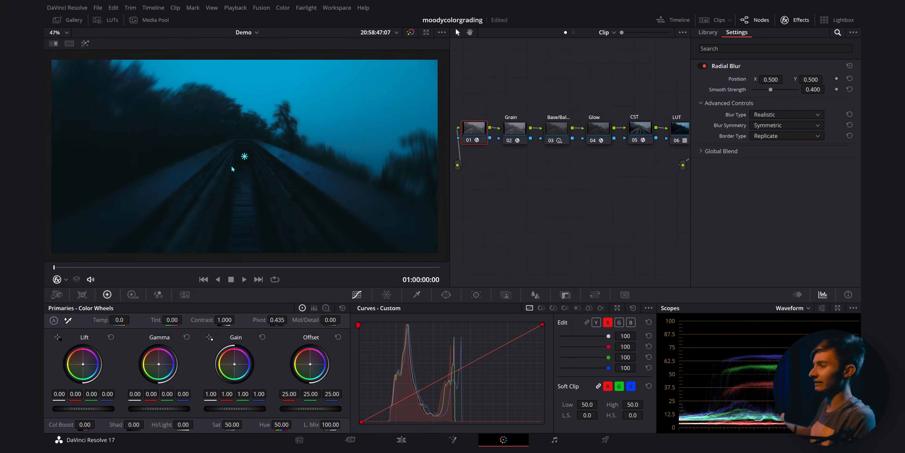
pyautogui.rightClick(482, 134)
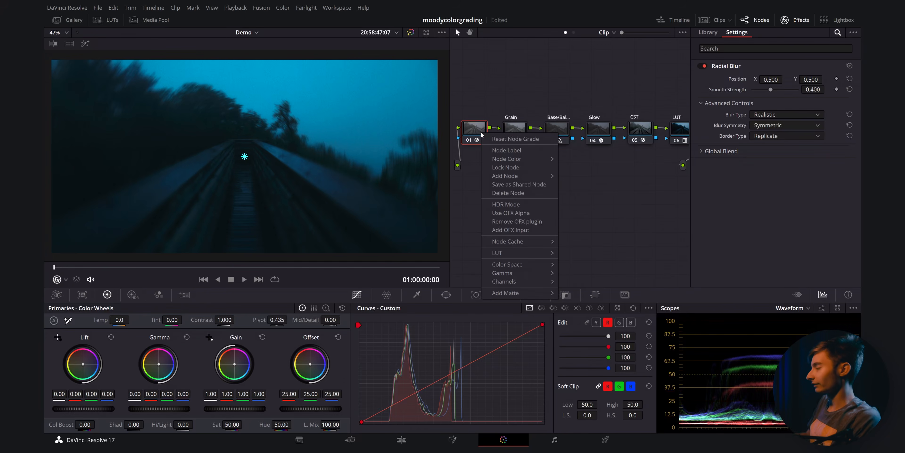
pyautogui.click(512, 151)
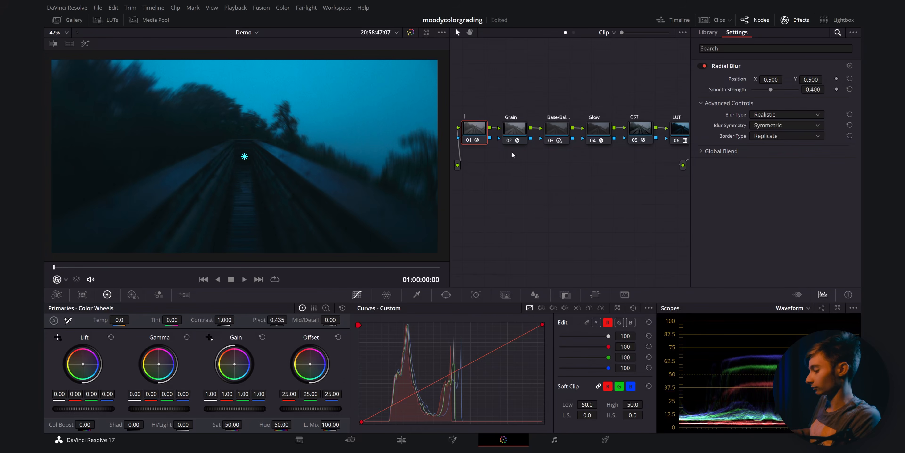
pyautogui.write('Radial Blur')
pyautogui.press('Return')
pyautogui.hotkey('ctrl', 's')
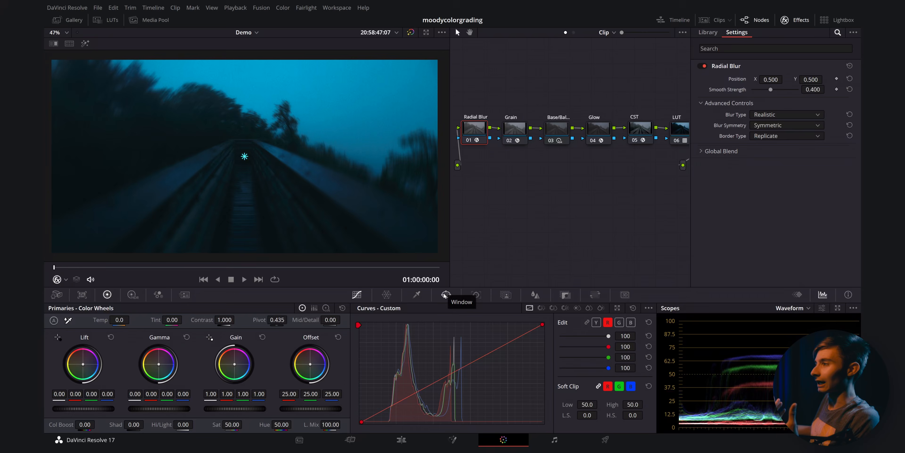
# - Add and enable a circular window on the Radial Blur node
pyautogui.click(446, 294)
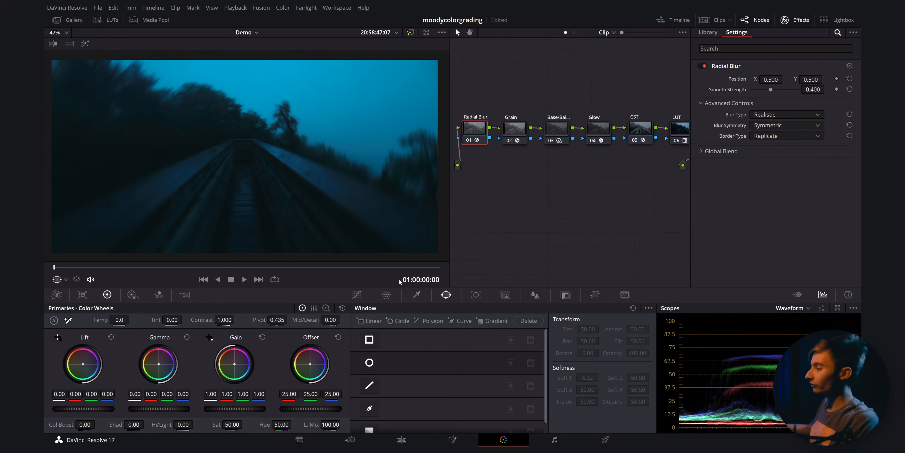
pyautogui.click(368, 364)
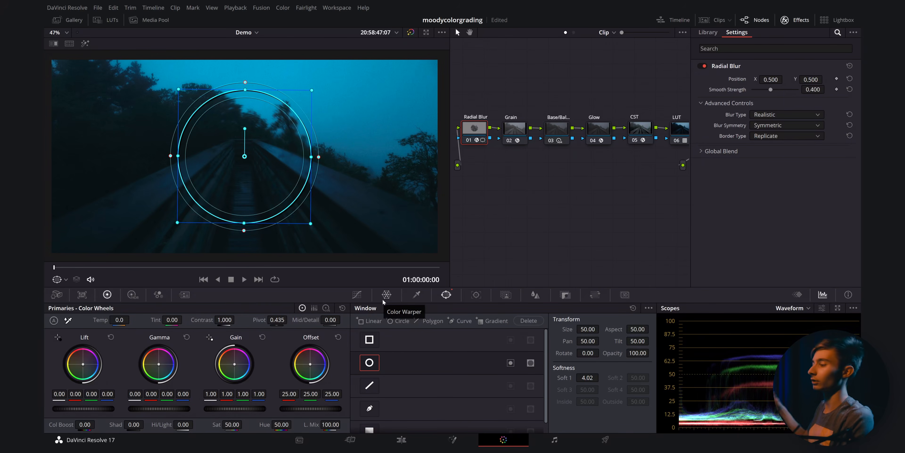
pyautogui.click(510, 364)
# - Inspect the circular window's coverage on the footage by toggling highlight mode on the Radial Blur node
pyautogui.scroll(-2, 365, 237)
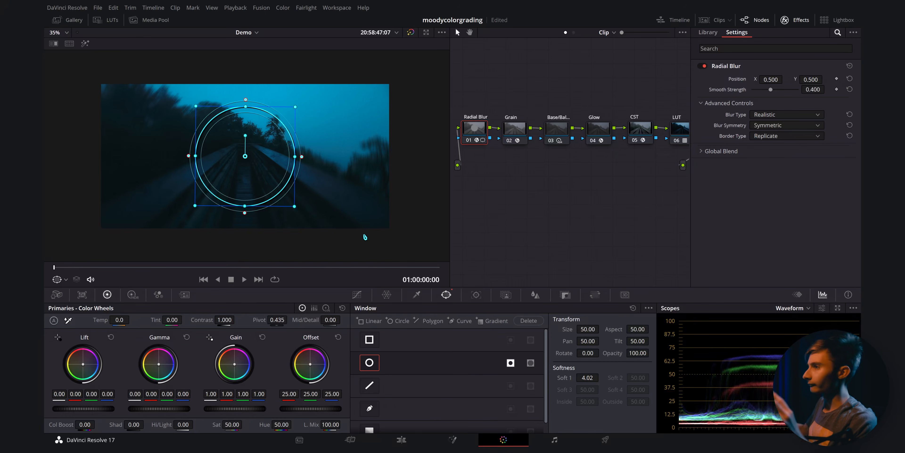
pyautogui.click(515, 130)
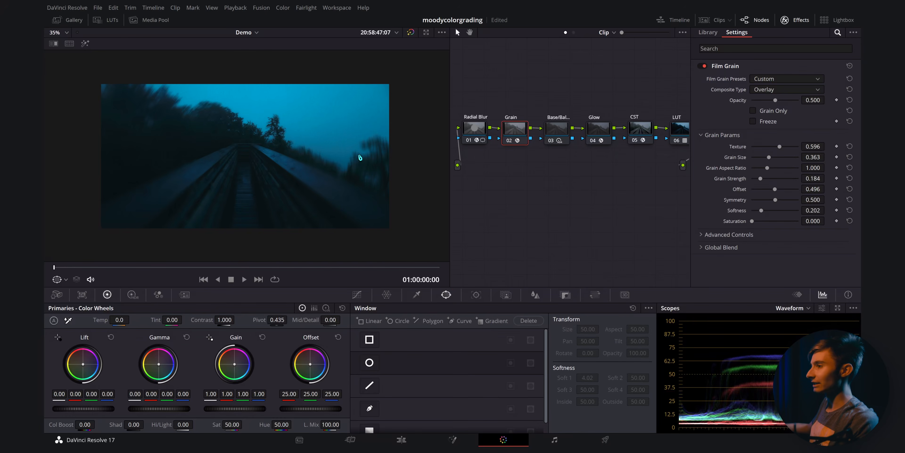
pyautogui.scroll(1, 359, 157)
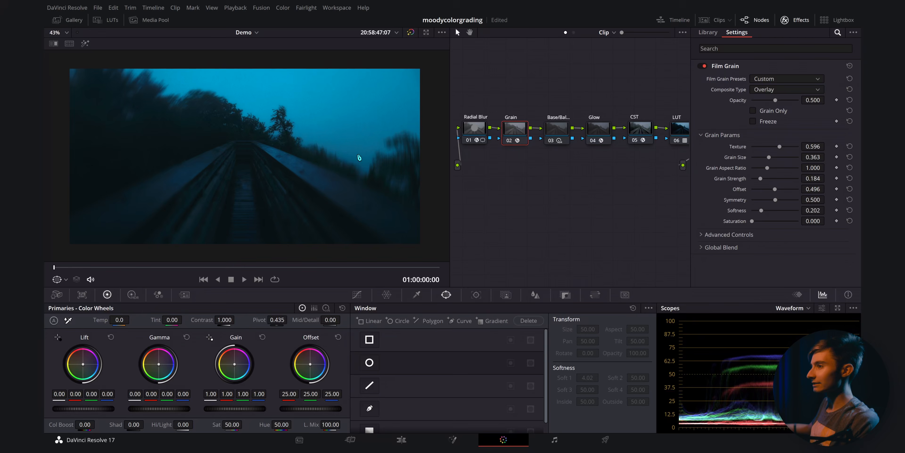
pyautogui.scroll(-2, 358, 155)
pyautogui.scroll(2, 358, 155)
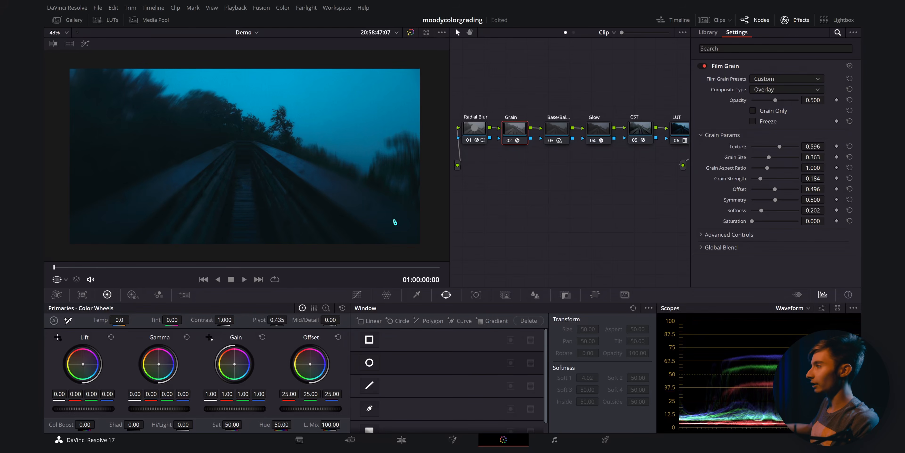
pyautogui.click(474, 129)
pyautogui.click(85, 43)
pyautogui.scroll(1, 230, 133)
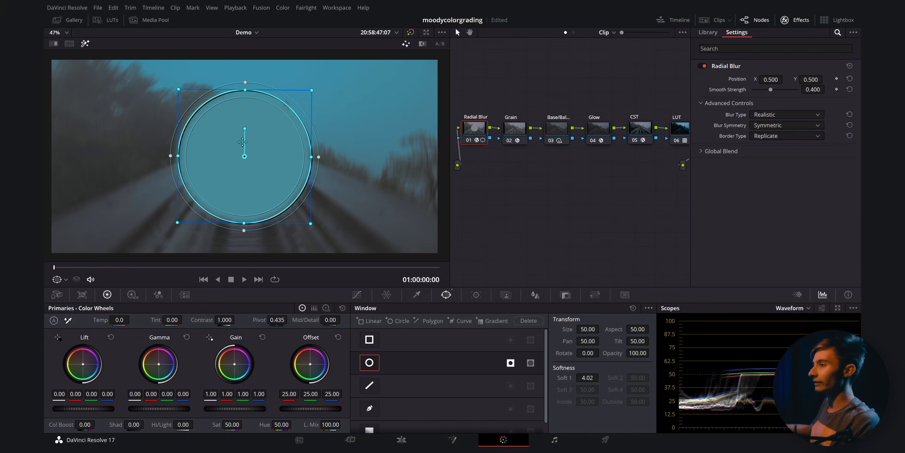
pyautogui.click(86, 43)
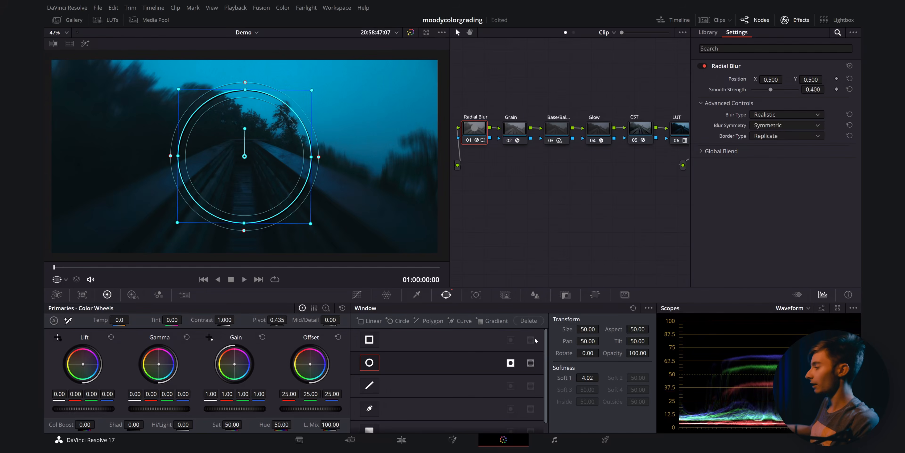
# - Set the window softness to about 19.9 and reshape the circle into a wide oval, size about 56 and aspect about 62
pyautogui.moveTo(594, 377); pyautogui.dragTo(601, 377)
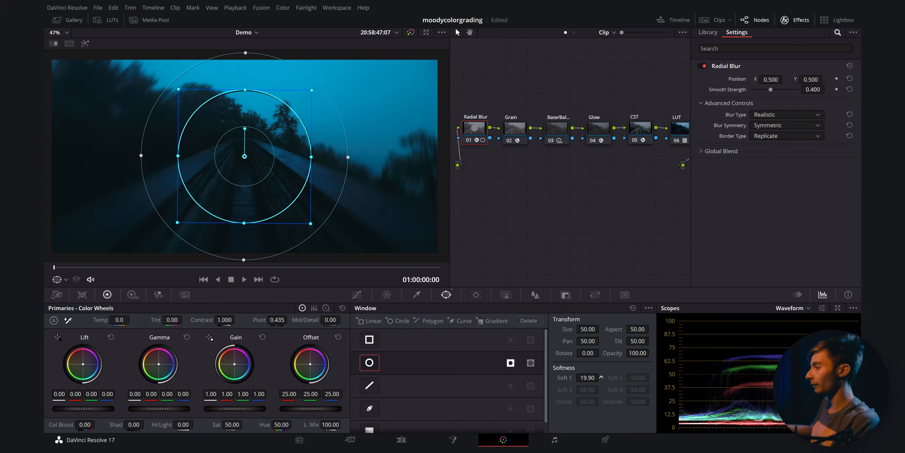
pyautogui.moveTo(311, 157); pyautogui.dragTo(395, 158)
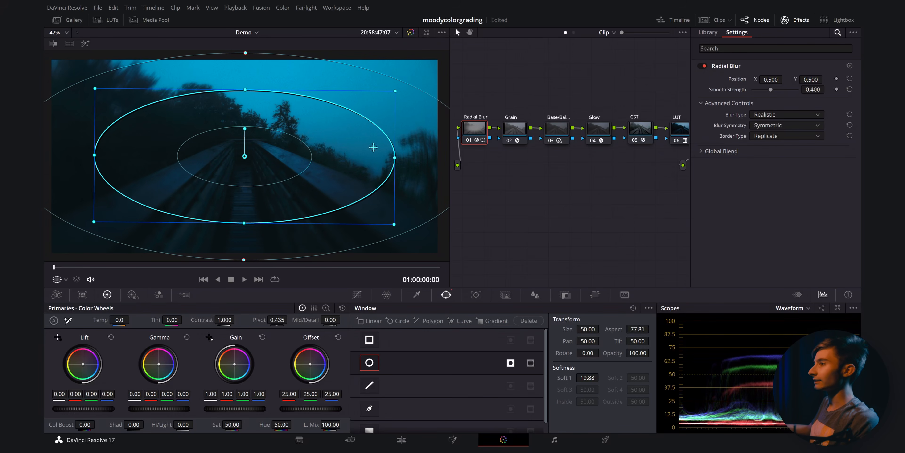
pyautogui.moveTo(255, 93); pyautogui.dragTo(251, 66)
pyautogui.scroll(-3, 157, 131)
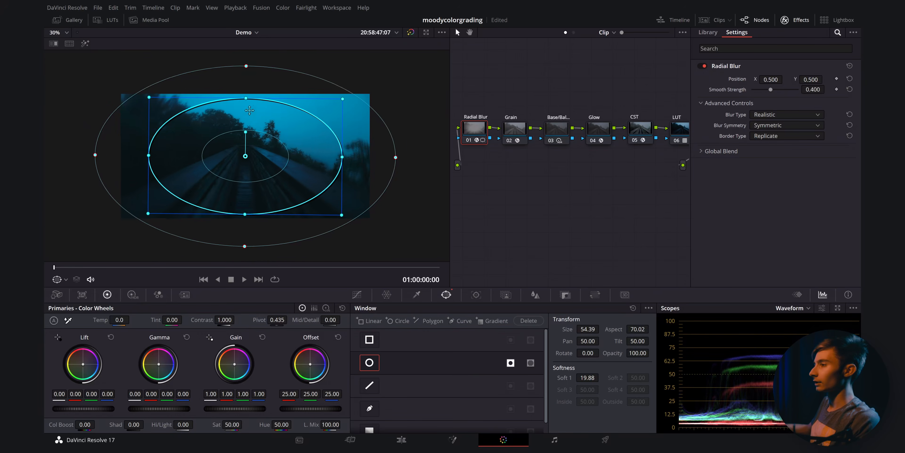
pyautogui.moveTo(154, 155); pyautogui.dragTo(165, 155)
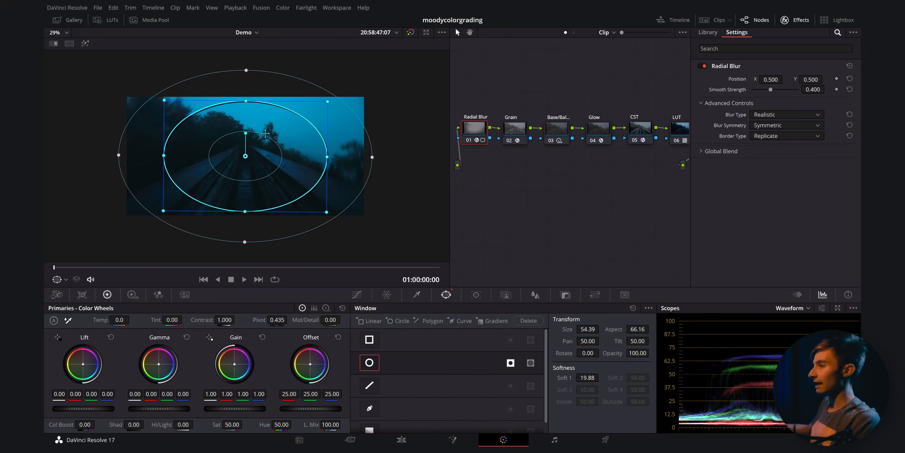
pyautogui.moveTo(328, 103); pyautogui.dragTo(332, 102)
pyautogui.moveTo(247, 102); pyautogui.dragTo(247, 93)
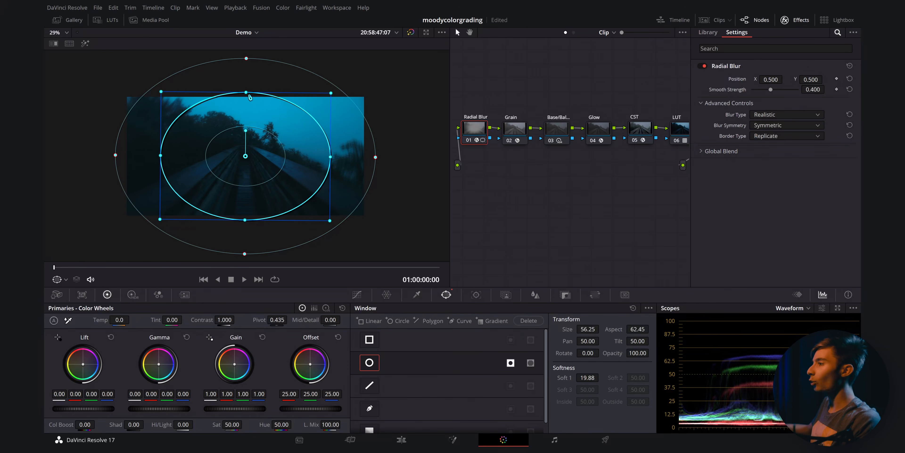
pyautogui.scroll(2, 296, 152)
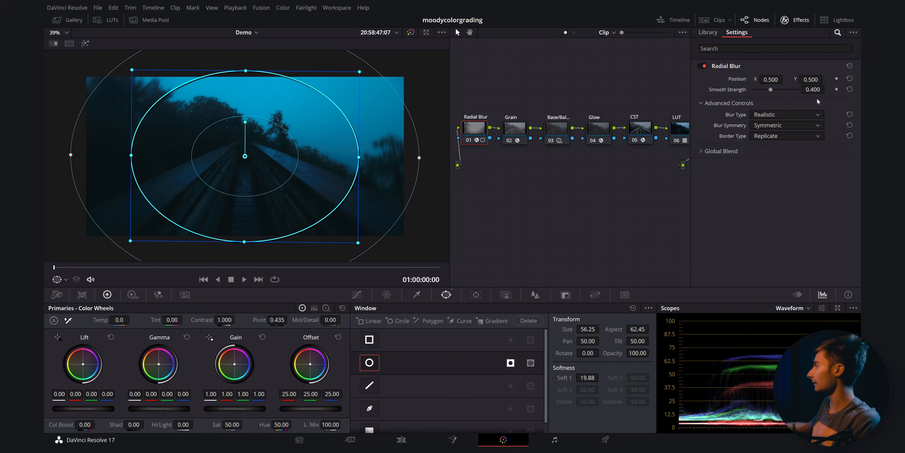
# - Lower the Radial Blur smooth strength to 0.376
pyautogui.moveTo(824, 94); pyautogui.dragTo(827, 89)
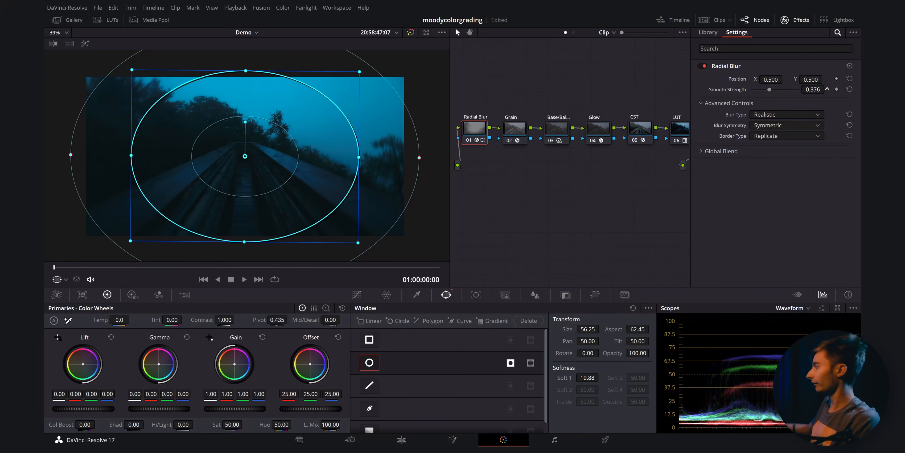
# - Switch the Radial Blur type to Stylized
pyautogui.click(782, 115)
pyautogui.click(777, 124)
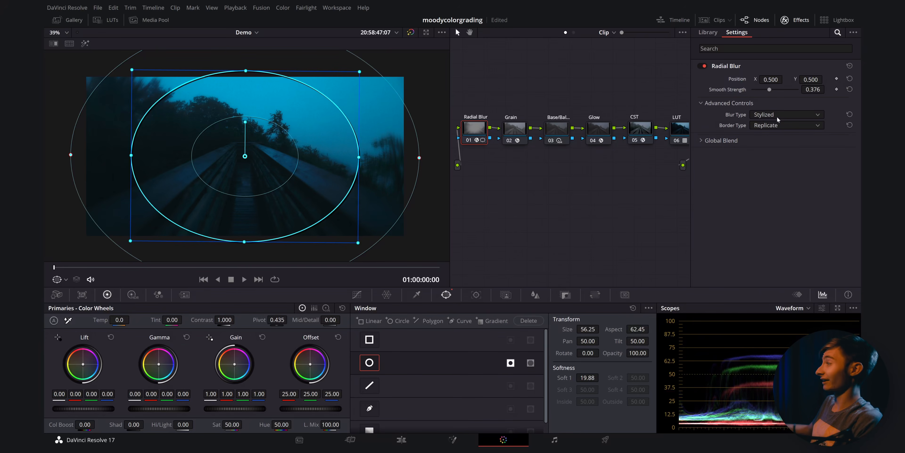
# - Try a smooth strength of 1.560 and a lower gain on the Radial Blur node, then undo both changes
pyautogui.moveTo(811, 90); pyautogui.dragTo(857, 90)
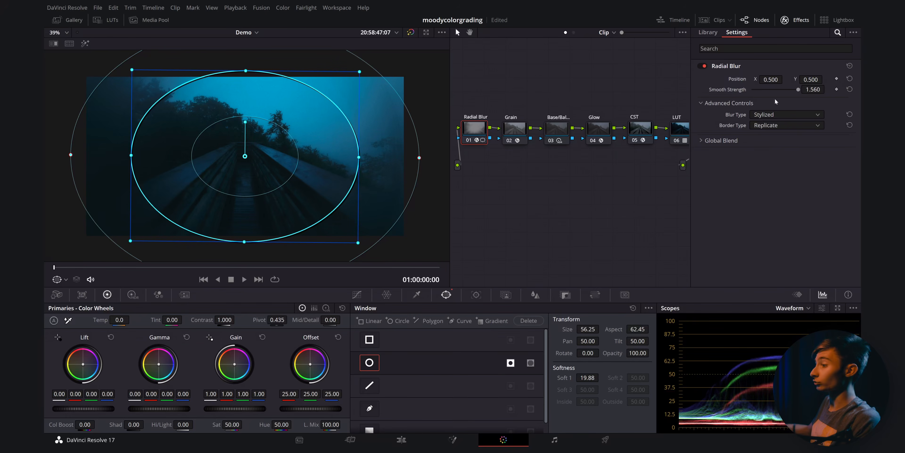
pyautogui.moveTo(234, 409); pyautogui.dragTo(219, 409)
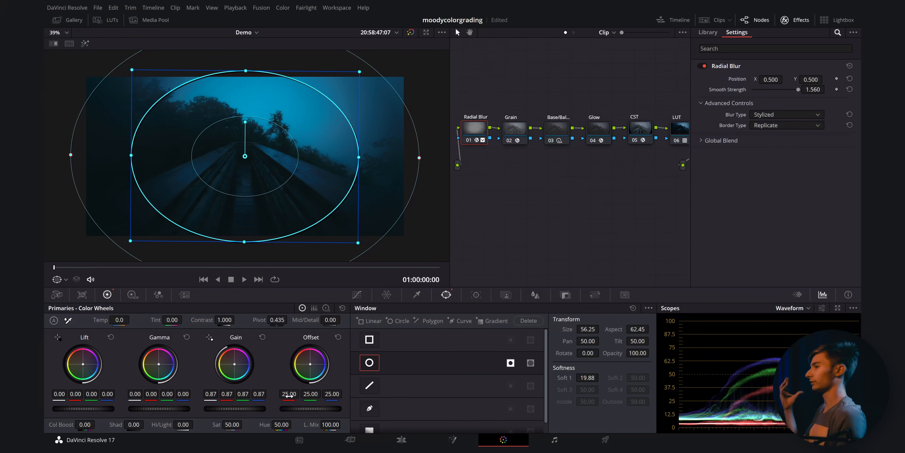
pyautogui.hotkey('ctrl', 'z')
pyautogui.hotkey('ctrl', 'z')
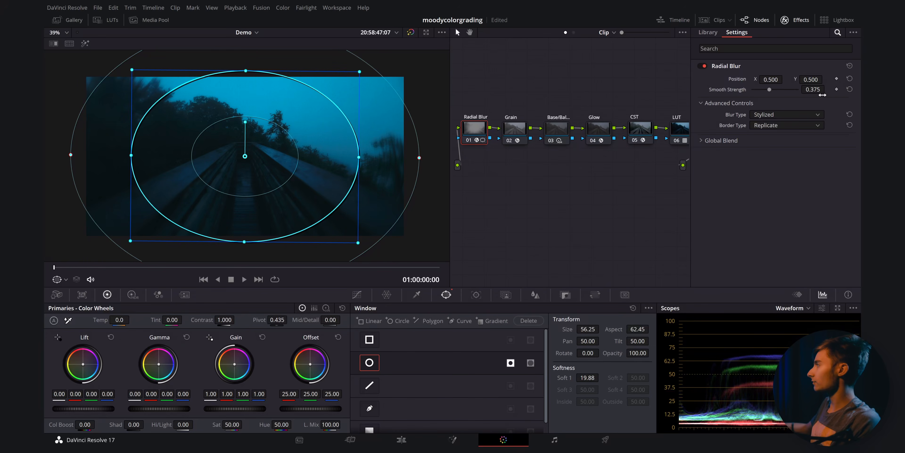
# - Lower the Radial Blur node's gain slightly to 0.99
pyautogui.moveTo(235, 408); pyautogui.dragTo(234, 408)
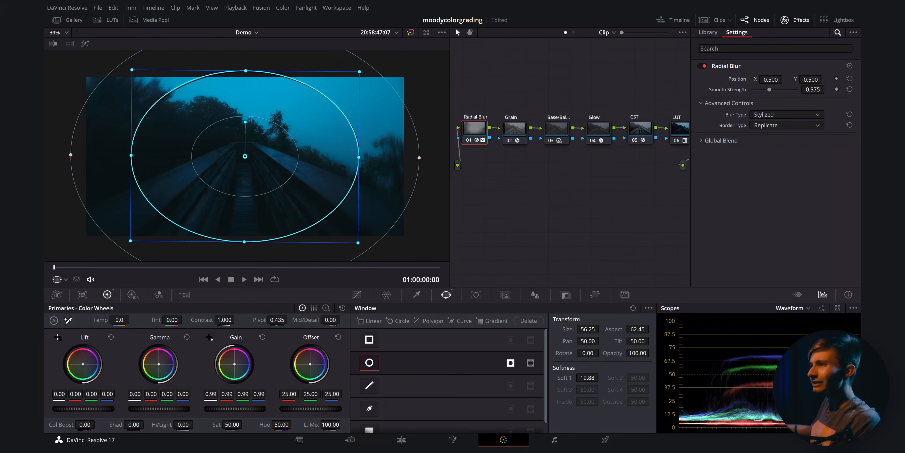
pyautogui.click(96, 268)
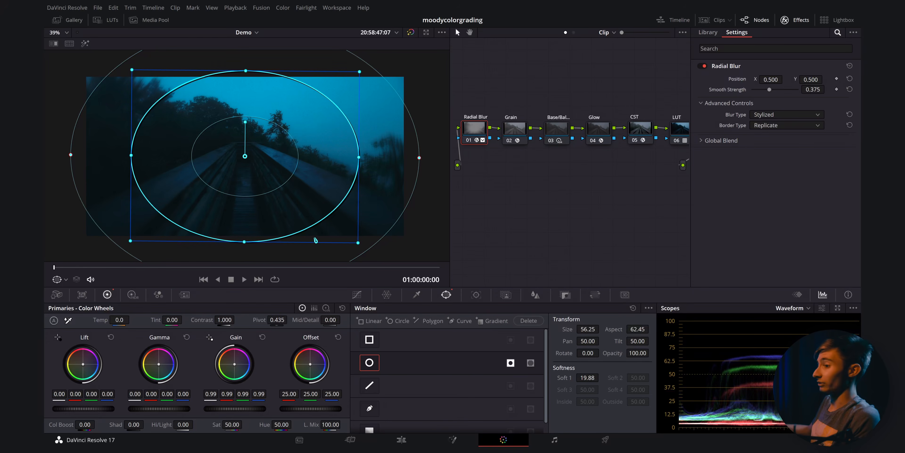
pyautogui.click(513, 130)
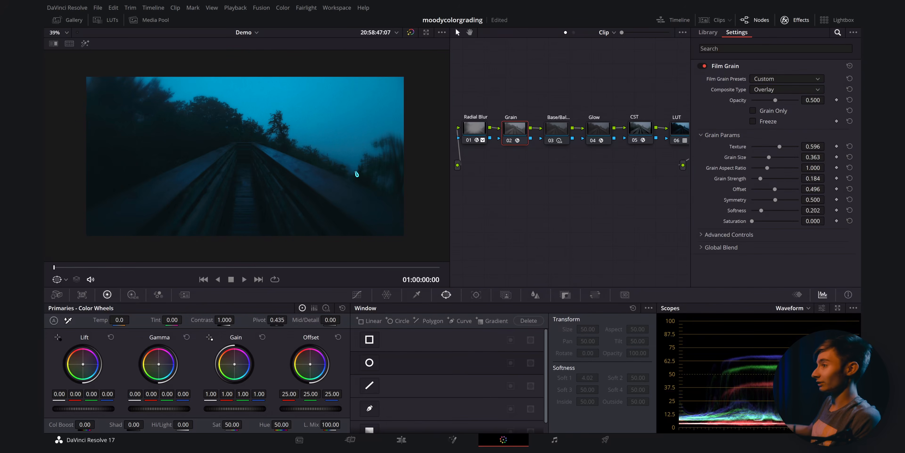
pyautogui.click(410, 33)
pyautogui.click(410, 32)
pyautogui.scroll(2, 372, 121)
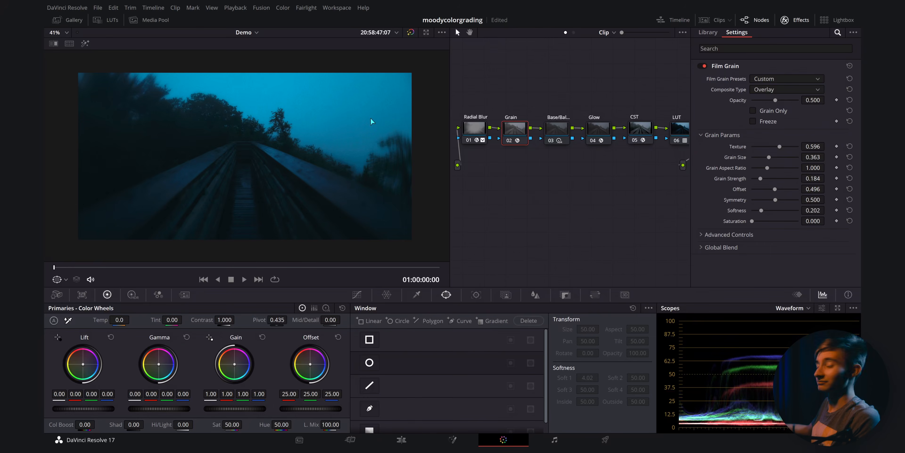
pyautogui.moveTo(561, 183); pyautogui.dragTo(499, 183)
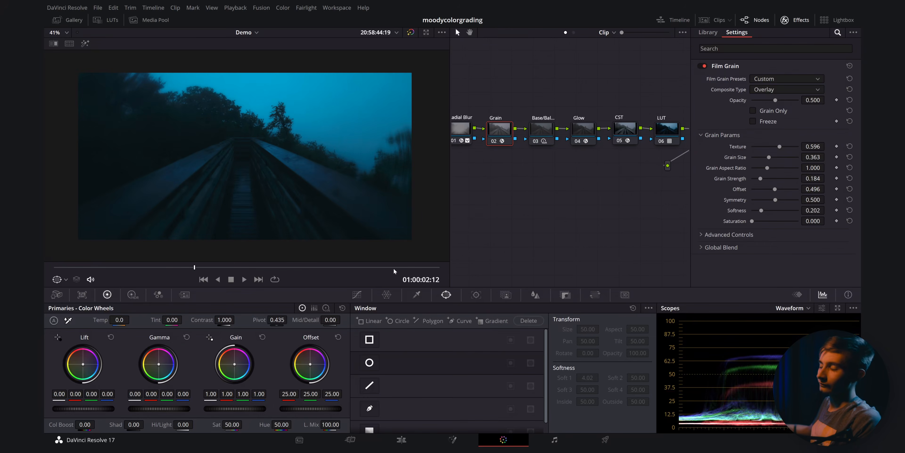
pyautogui.click(476, 294)
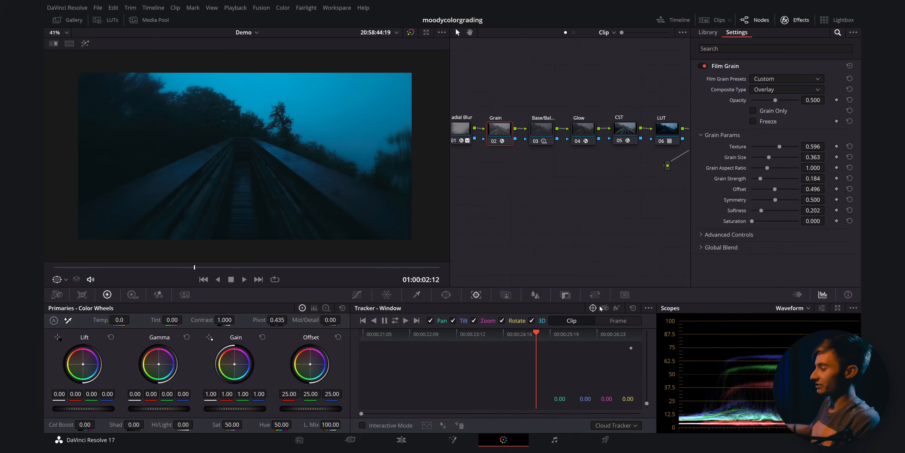
pyautogui.click(605, 308)
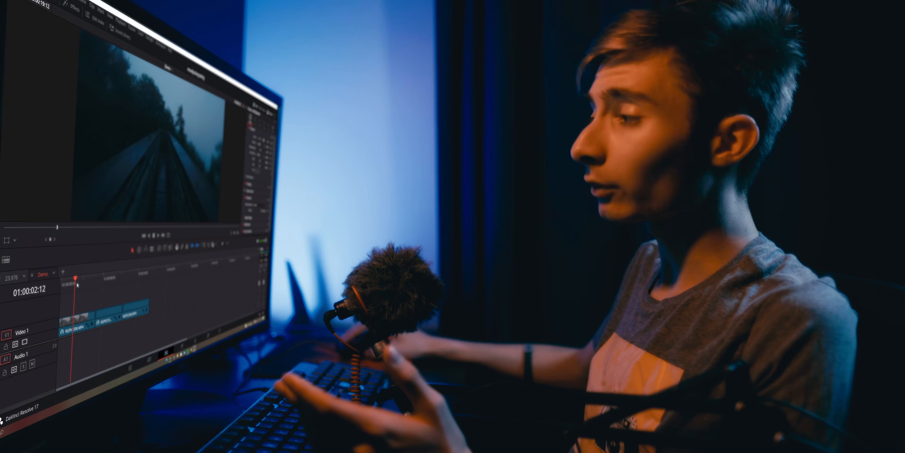
pyautogui.moveTo(77, 284); pyautogui.dragTo(60, 284)
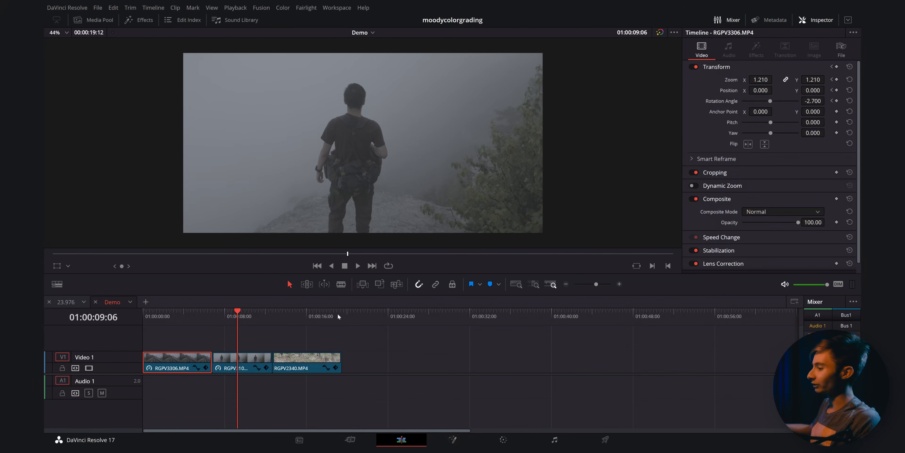
# - Select the second timeline clip and apply the first clip's grade to it
pyautogui.click(242, 363)
pyautogui.click(506, 439)
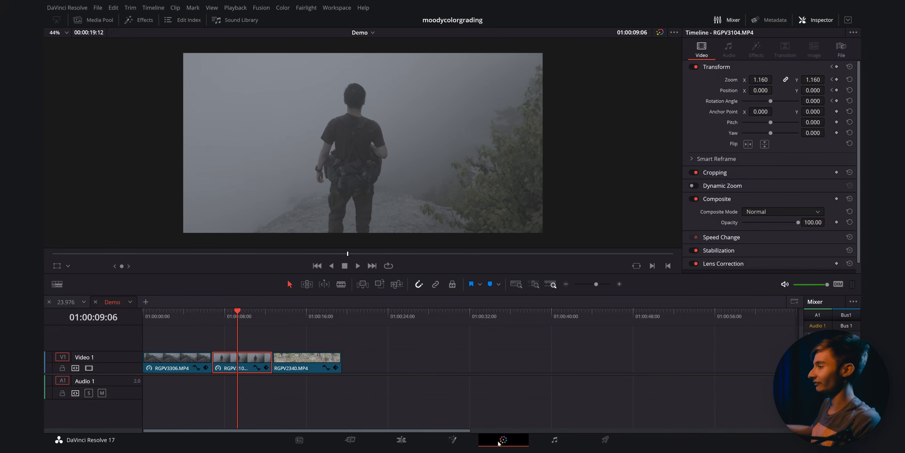
pyautogui.click(717, 20)
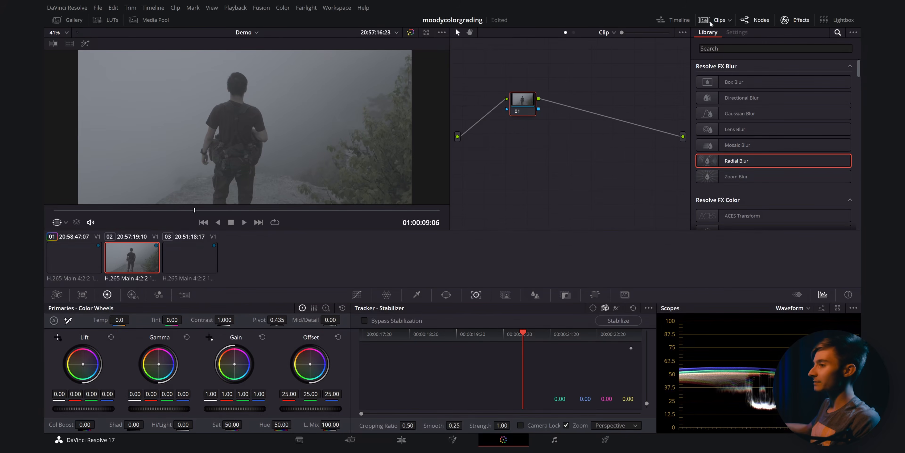
pyautogui.rightClick(75, 259)
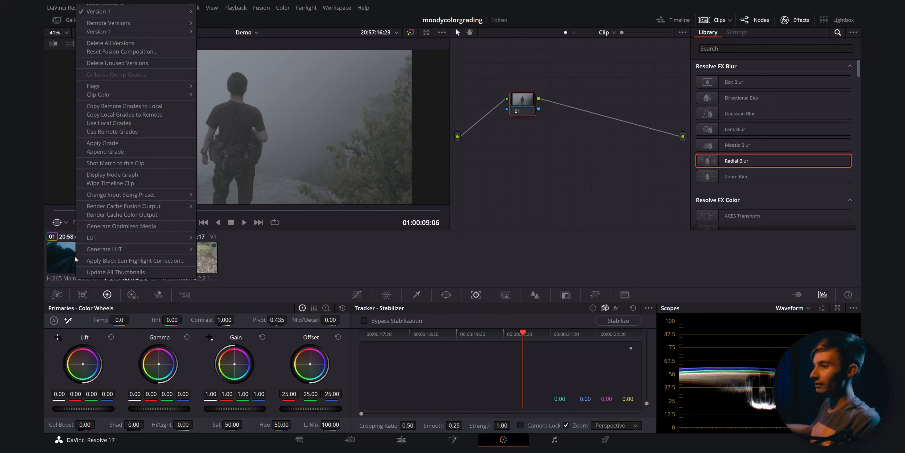
pyautogui.click(118, 145)
# - Play back and scrub the second clip to review the applied grade
pyautogui.scroll(-2, 230, 153)
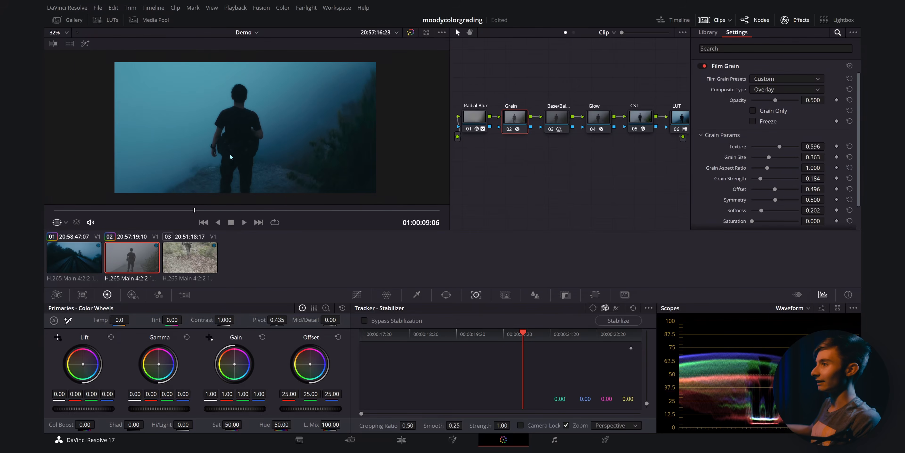
pyautogui.scroll(2, 248, 155)
pyautogui.scroll(-1, 263, 157)
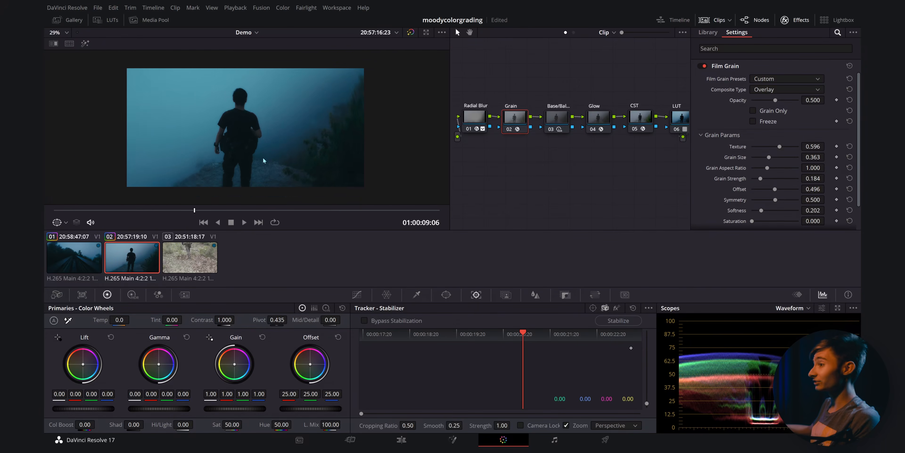
pyautogui.scroll(2, 267, 159)
pyautogui.scroll(1, 309, 146)
pyautogui.scroll(-2, 313, 148)
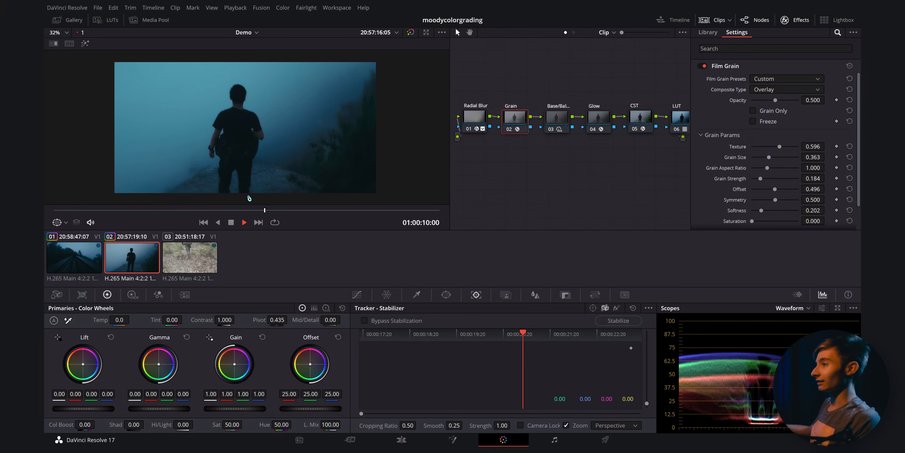
pyautogui.press('space')
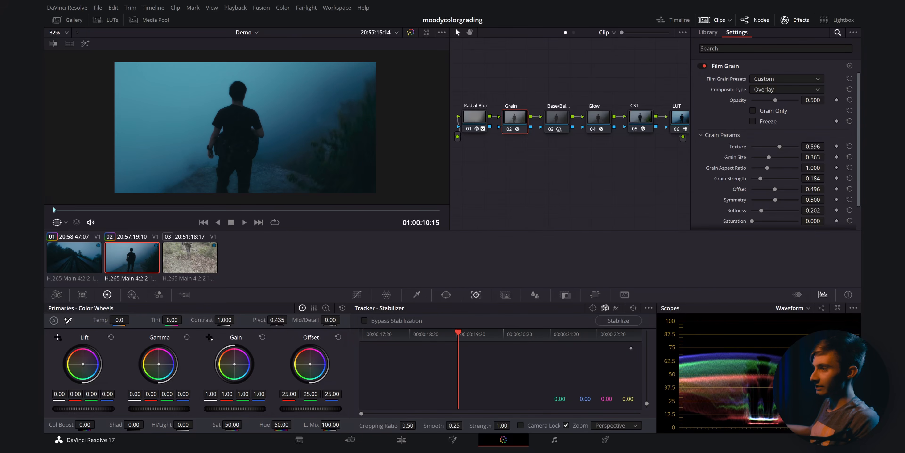
pyautogui.moveTo(53, 210); pyautogui.dragTo(119, 209)
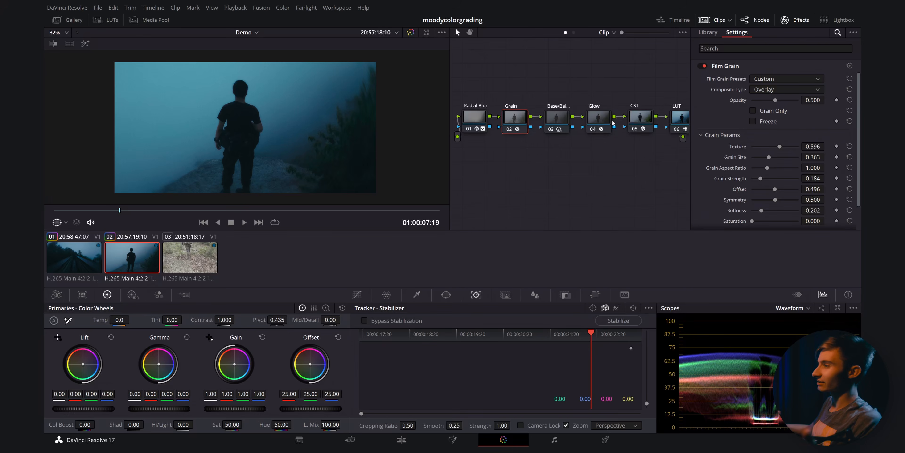
pyautogui.scroll(5, 317, 121)
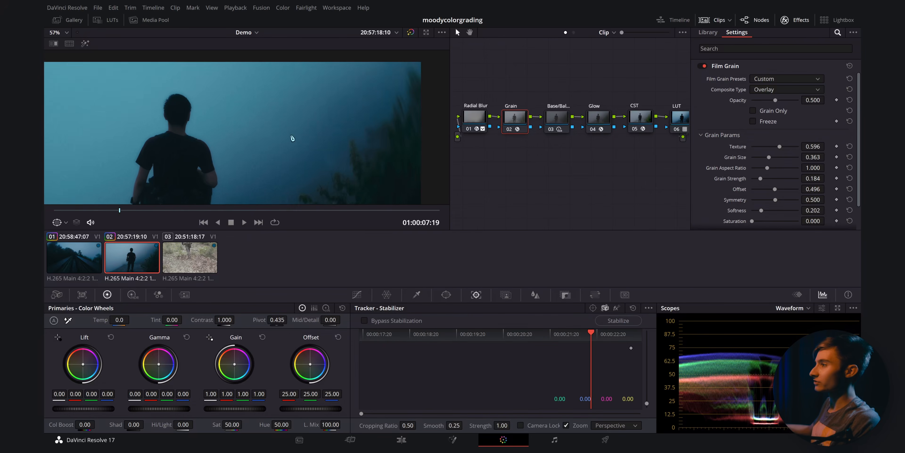
pyautogui.scroll(-4, 341, 98)
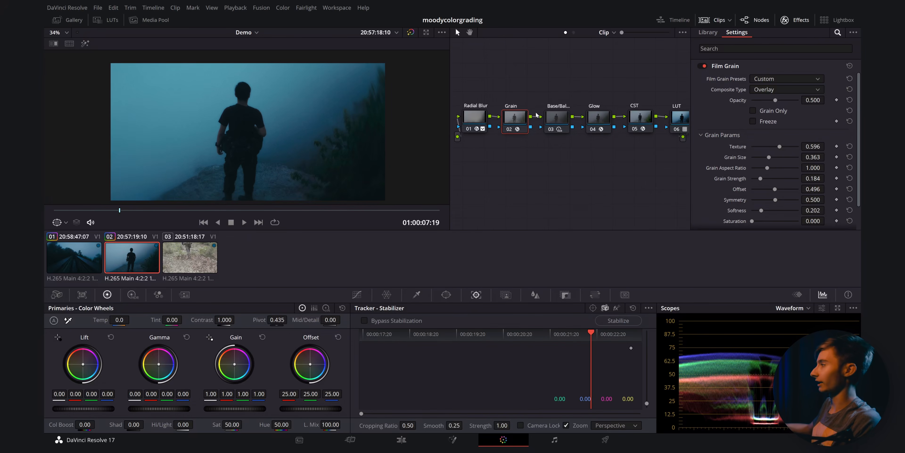
# - Lower the Film Grain texture to 0.386 on the second clip
pyautogui.moveTo(781, 147); pyautogui.dragTo(770, 146)
pyautogui.moveTo(218, 208); pyautogui.dragTo(415, 209)
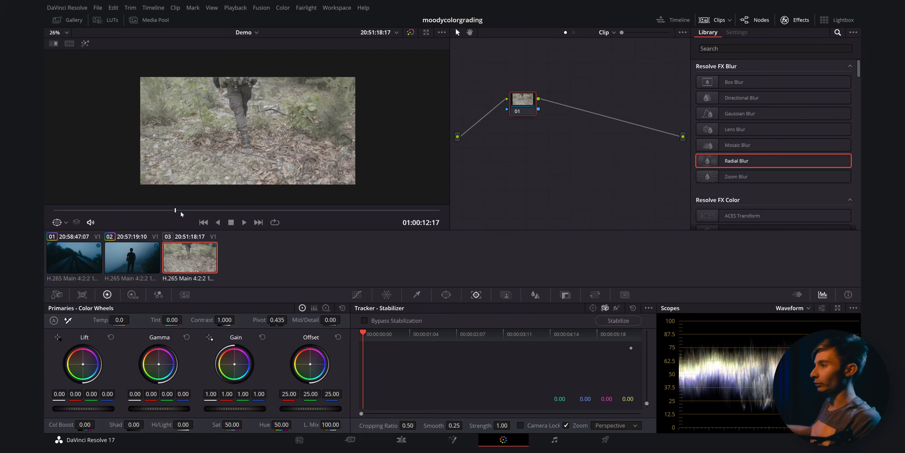
# - Select the third clip and lower the Base/Balance node's global exposure in the HDR wheels to -4.46
pyautogui.moveTo(182, 213); pyautogui.dragTo(73, 211)
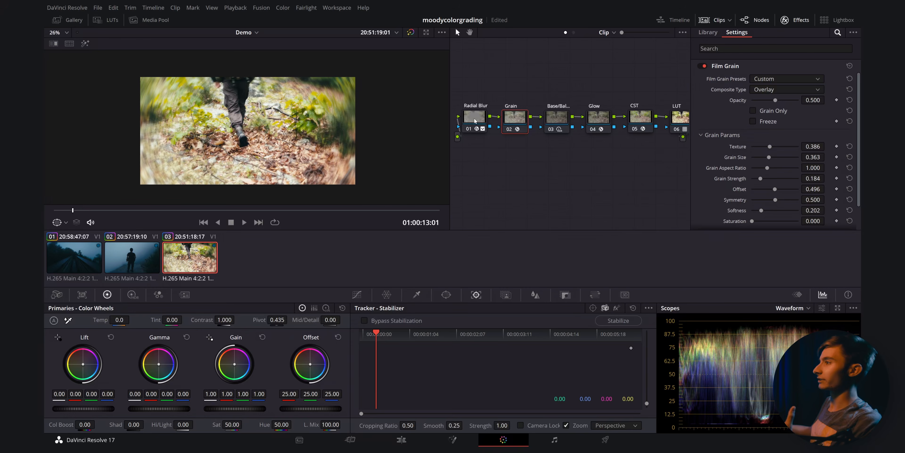
pyautogui.click(559, 119)
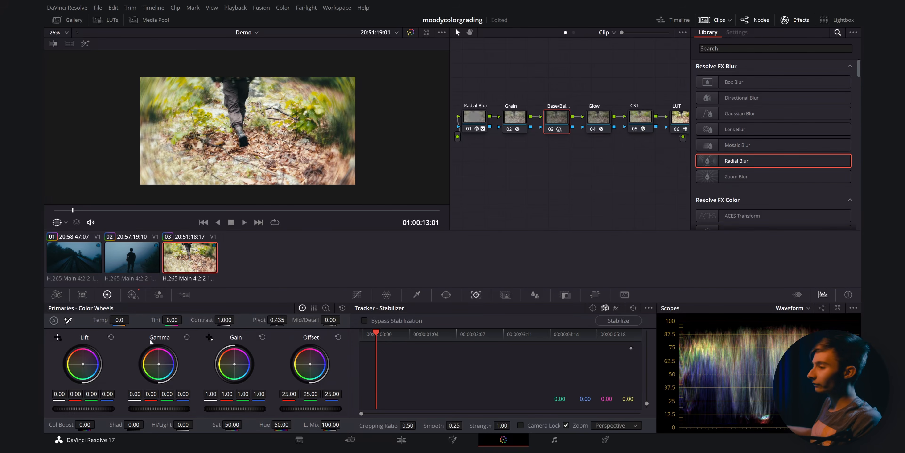
pyautogui.click(132, 297)
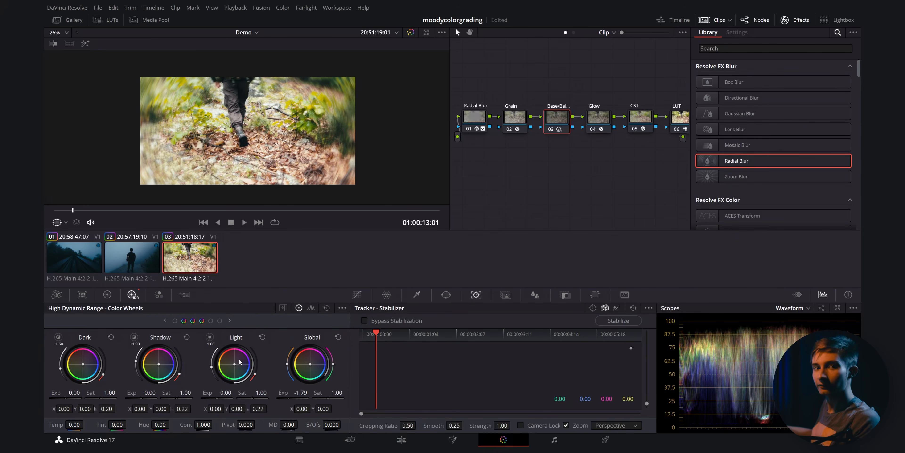
pyautogui.moveTo(289, 395); pyautogui.dragTo(281, 395)
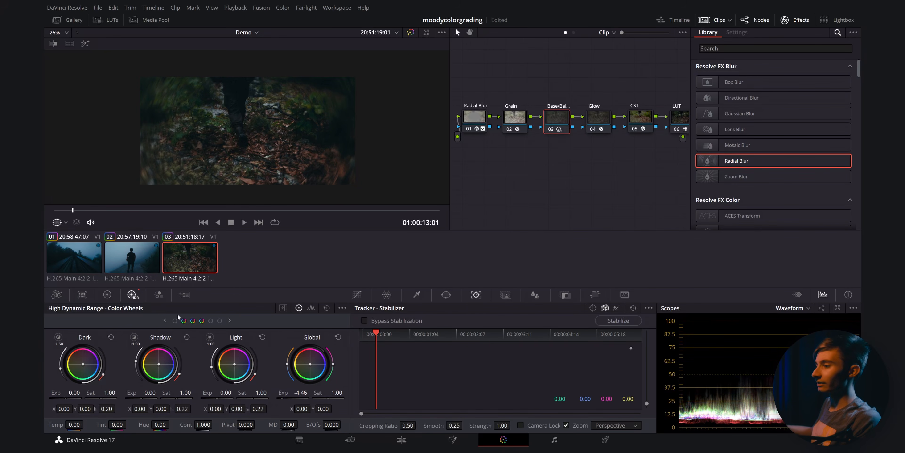
# - Shift the third clip's Offset wheel toward blue, to about 23.22, 24.85 and 25.79
pyautogui.scroll(4, 299, 158)
pyautogui.scroll(-3, 299, 158)
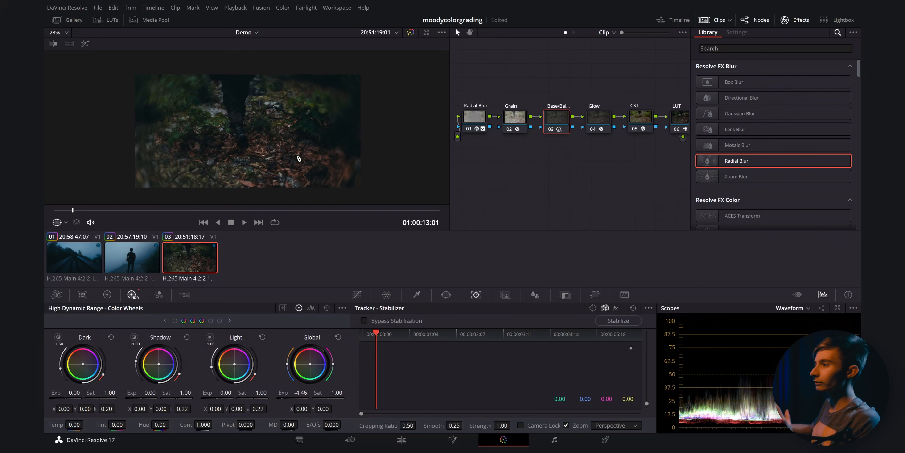
pyautogui.scroll(2, 298, 158)
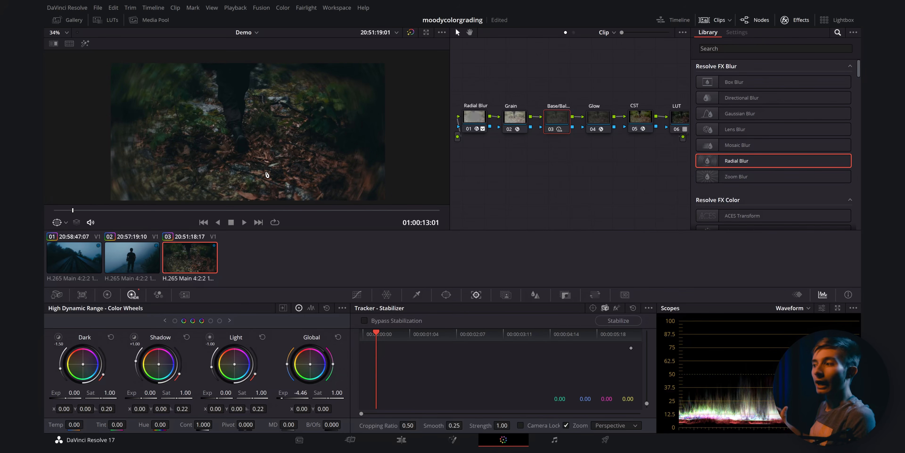
pyautogui.click(107, 295)
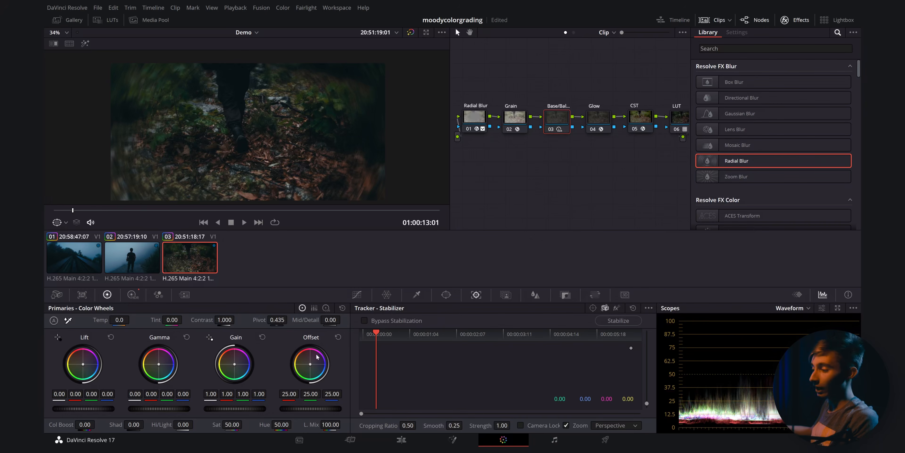
pyautogui.moveTo(310, 364); pyautogui.dragTo(314, 367)
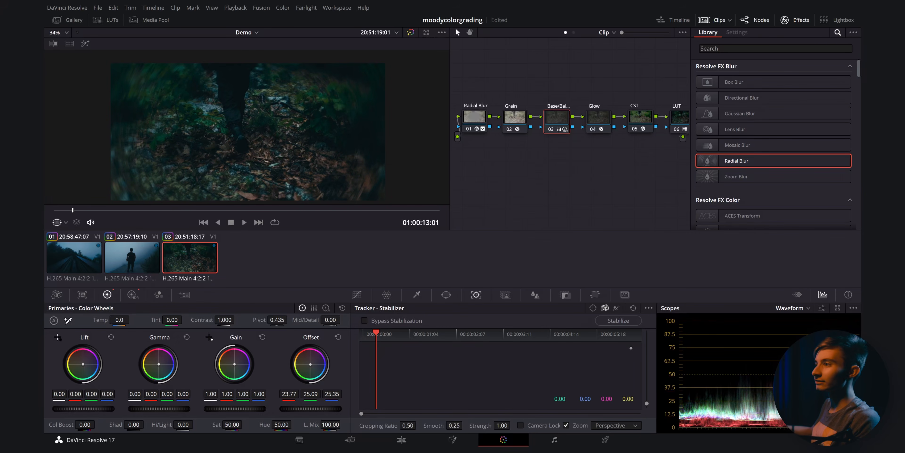
pyautogui.moveTo(310, 364); pyautogui.dragTo(311, 364)
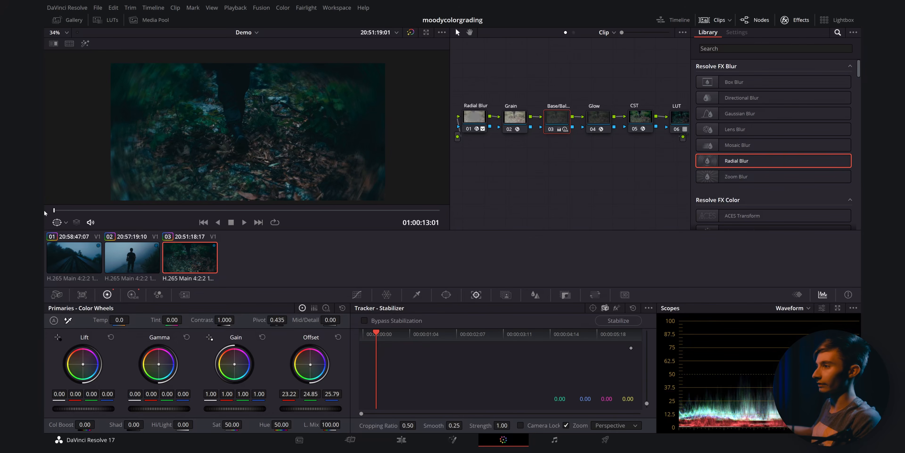
pyautogui.scroll(-2, 144, 180)
pyautogui.press('space')
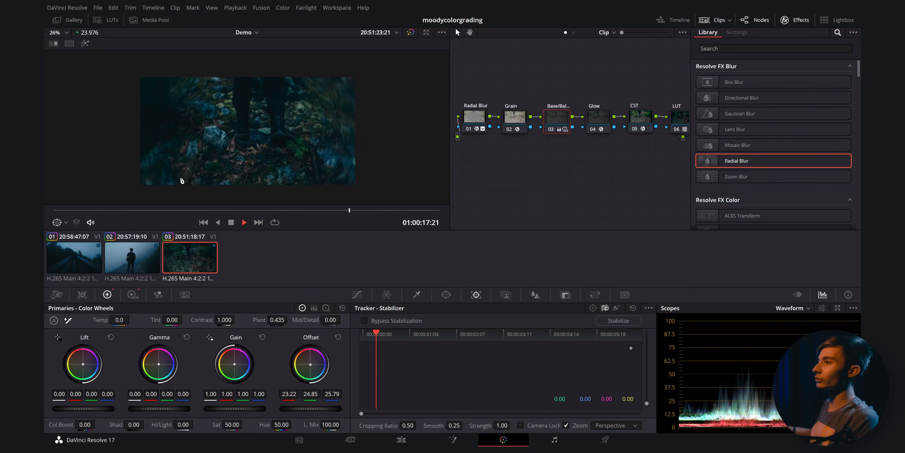
pyautogui.hotkey('alt', 'space')
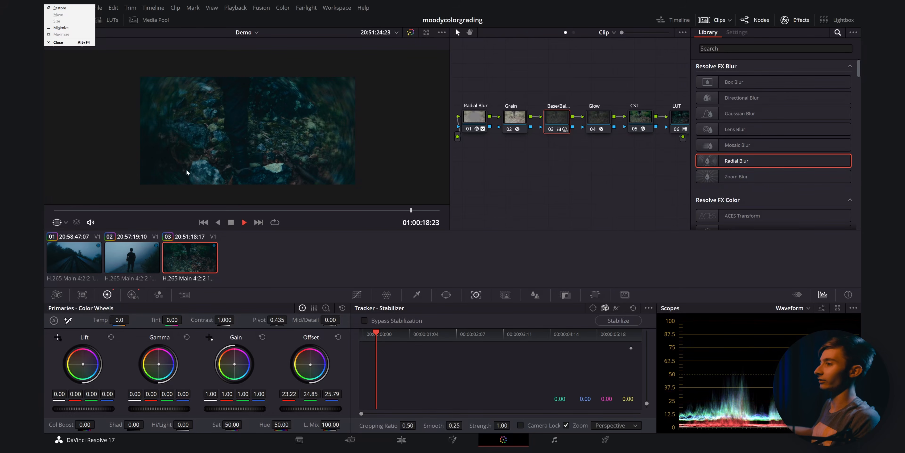
pyautogui.press('Escape')
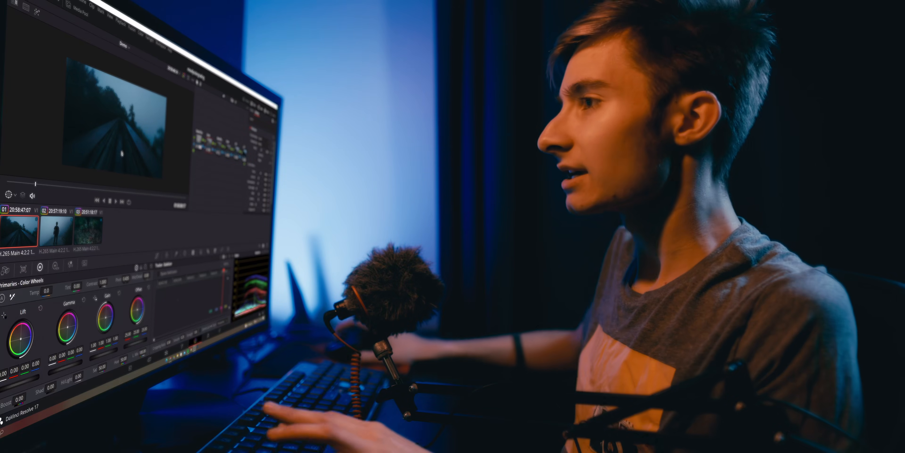
pyautogui.moveTo(124, 106); pyautogui.dragTo(123, 130)
pyautogui.scroll(-3, 123, 130)
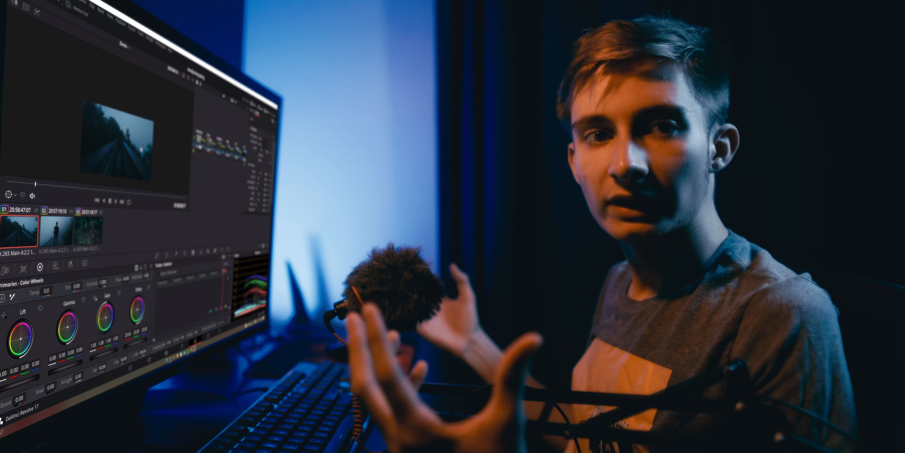